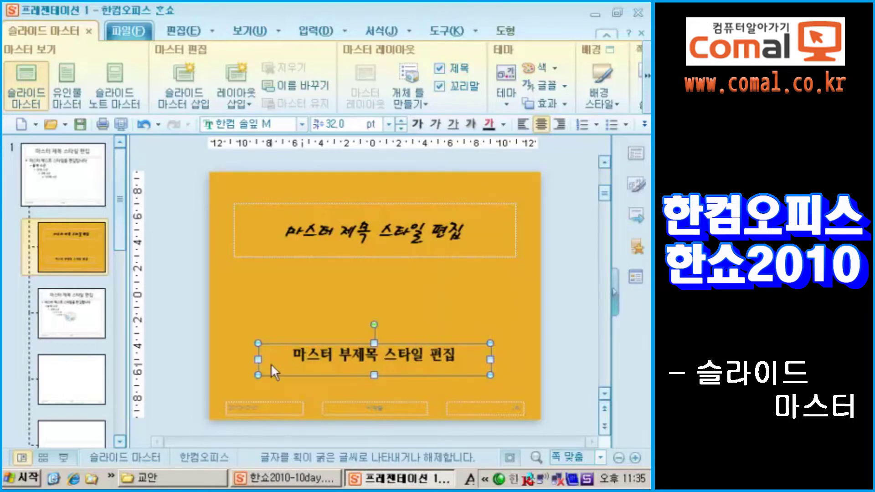
Step: Narrow the subtitle placeholder on the title layout and move it to the slide's lower right, wide enough for its text to fit one line
left_click_drag(259, 358, 323, 358)
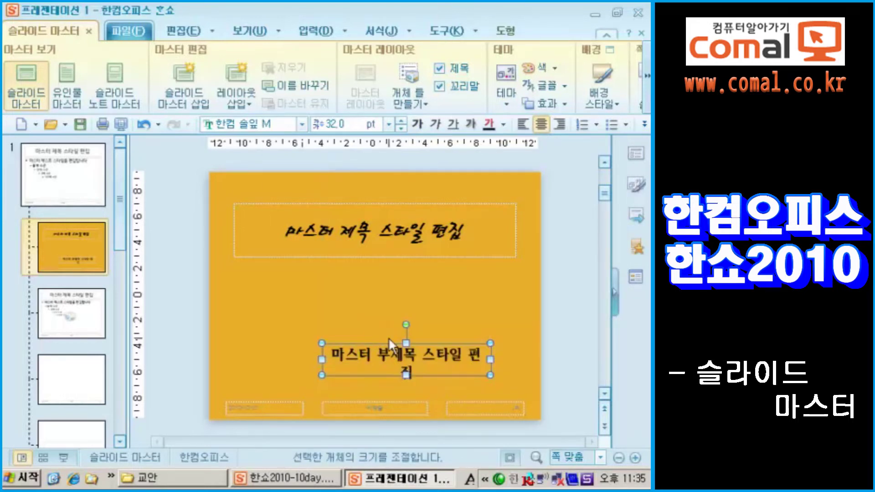
left_click_drag(386, 343, 418, 368)
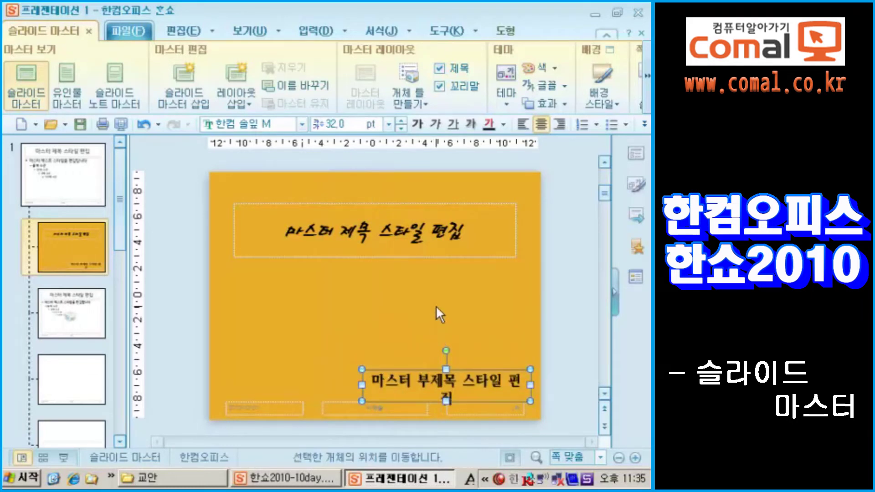
left_click_drag(363, 388, 347, 388)
left_click(373, 326)
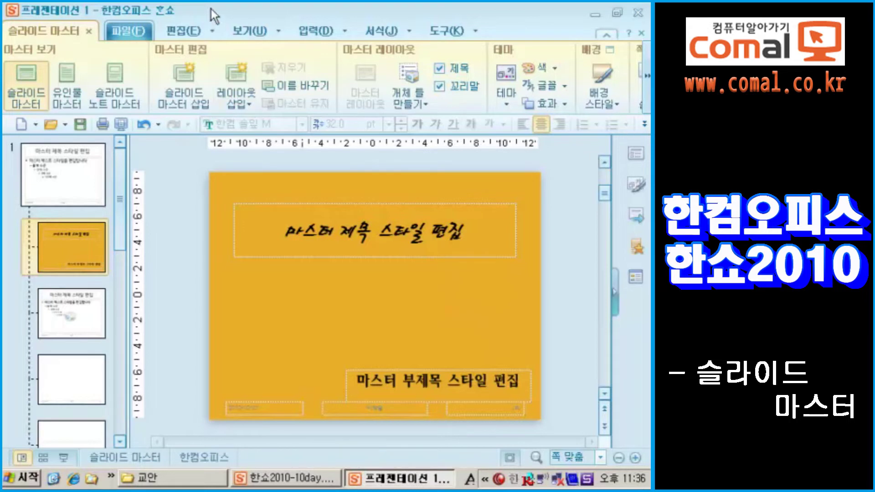
Step: Choose the spotted dog clip art from the 생활(장난감) category of the basic clip art collection
left_click(309, 29)
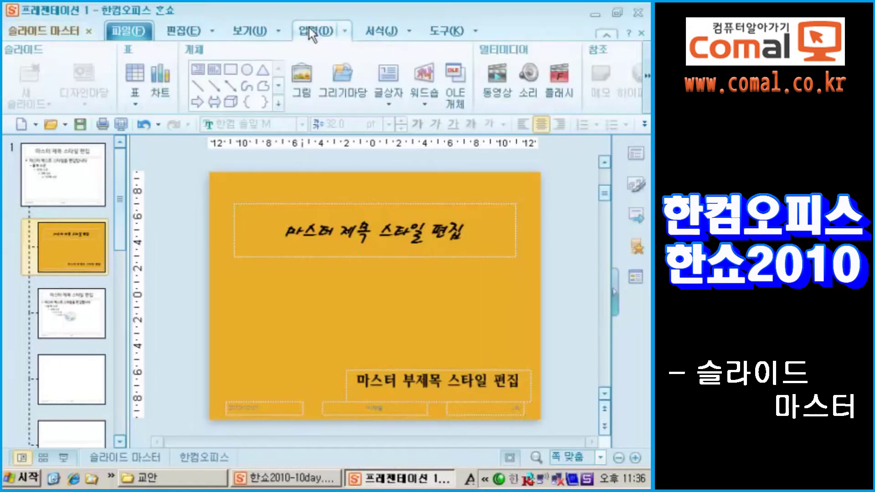
left_click(310, 63)
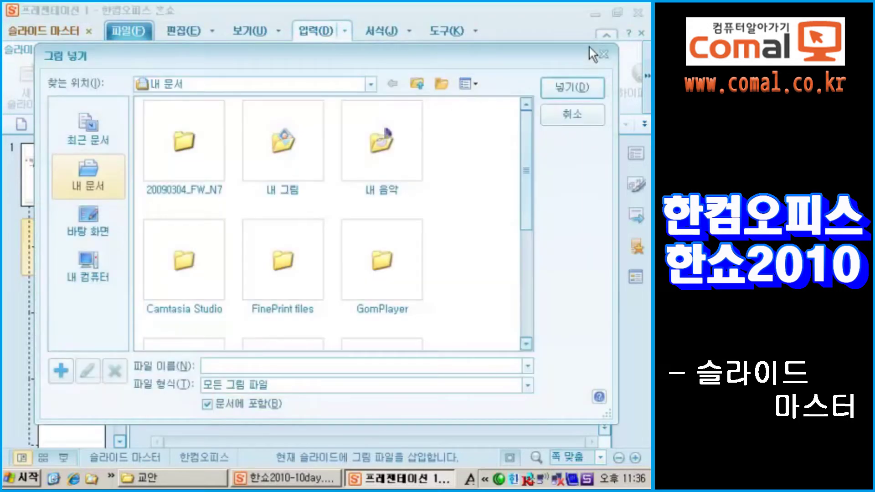
left_click(603, 54)
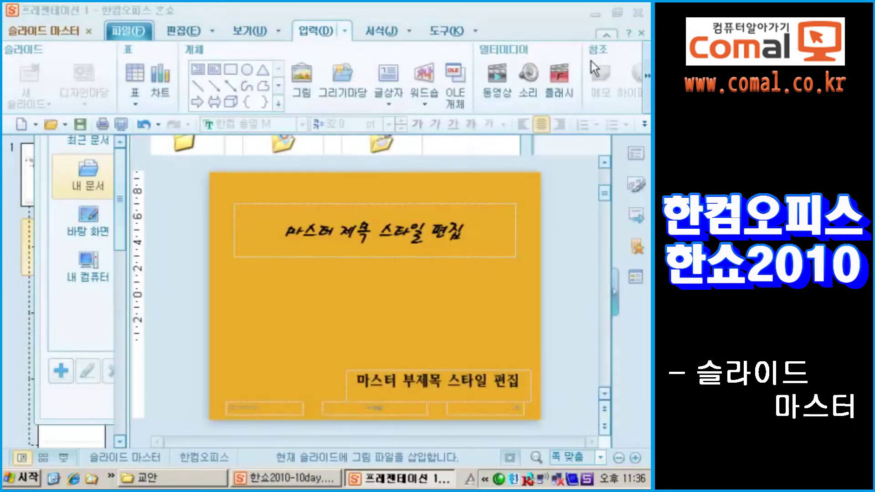
left_click(340, 81)
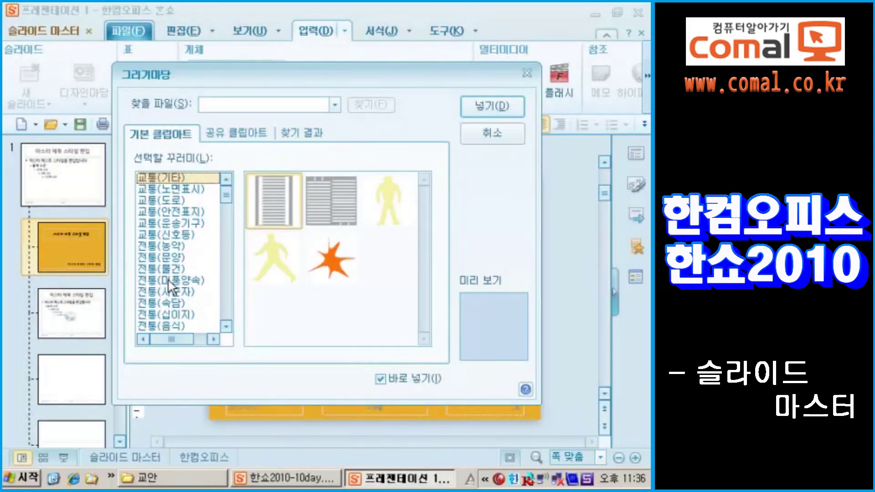
left_click(185, 281)
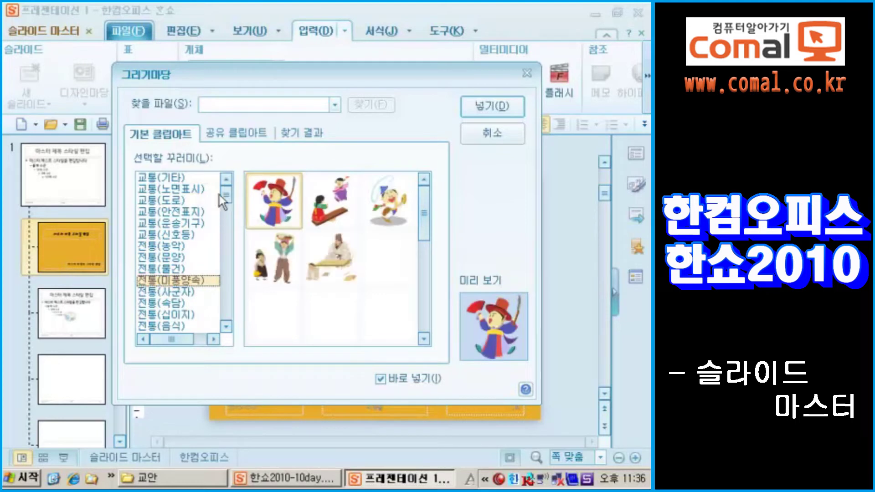
scroll(224, 255, "down", 10)
left_click(189, 280)
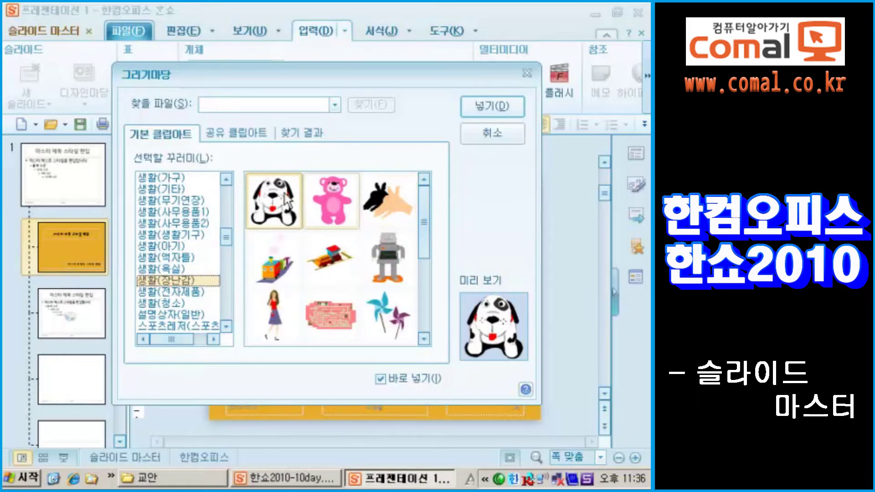
Step: Insert the dog clip art on the title layout, positioned in the centre between the title and subtitle placeholders
left_click(503, 103)
left_click_drag(322, 258, 439, 354)
left_click_drag(401, 328, 395, 311)
left_click(482, 319)
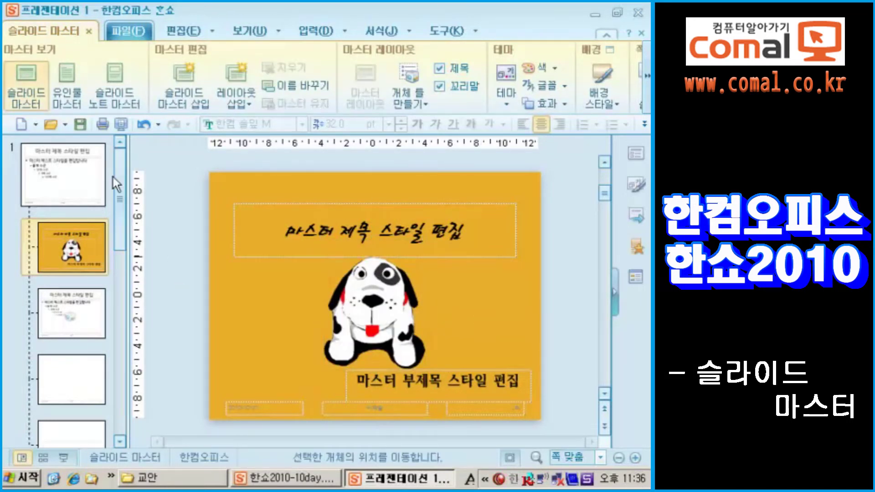
Step: Give the top-level slide master a solid green background with 50% transparency
left_click(97, 179)
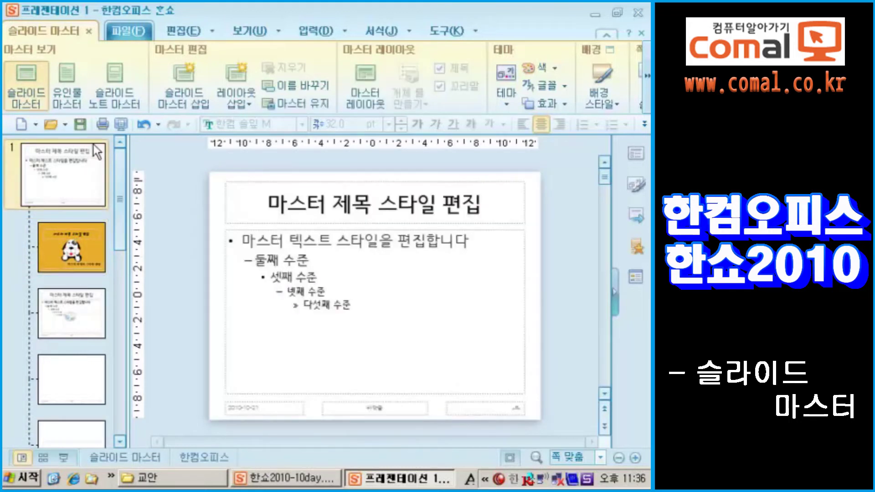
right_click(217, 216)
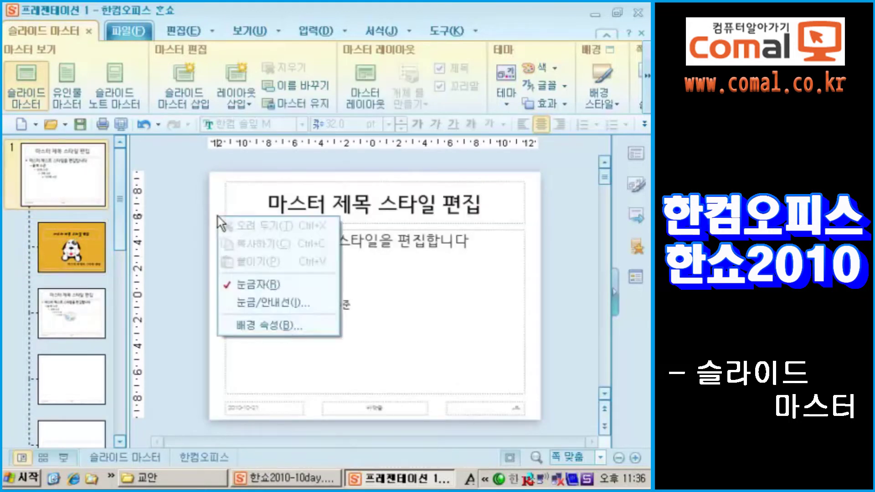
left_click(259, 328)
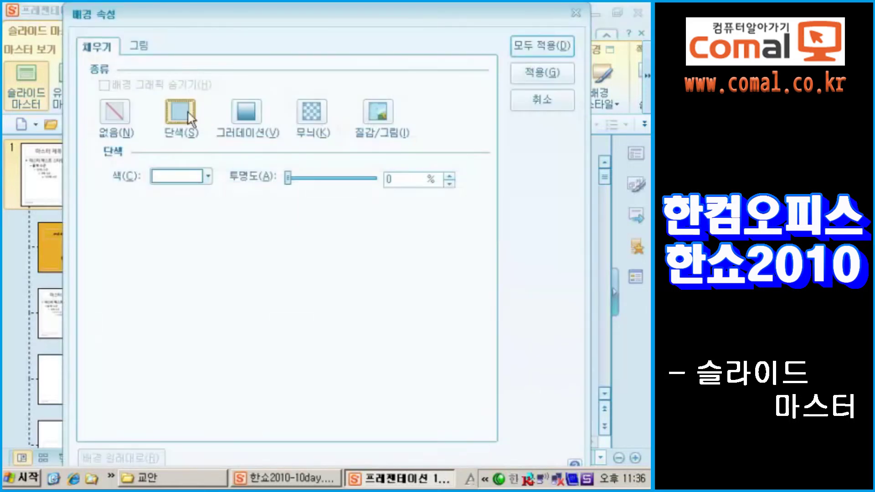
left_click(208, 176)
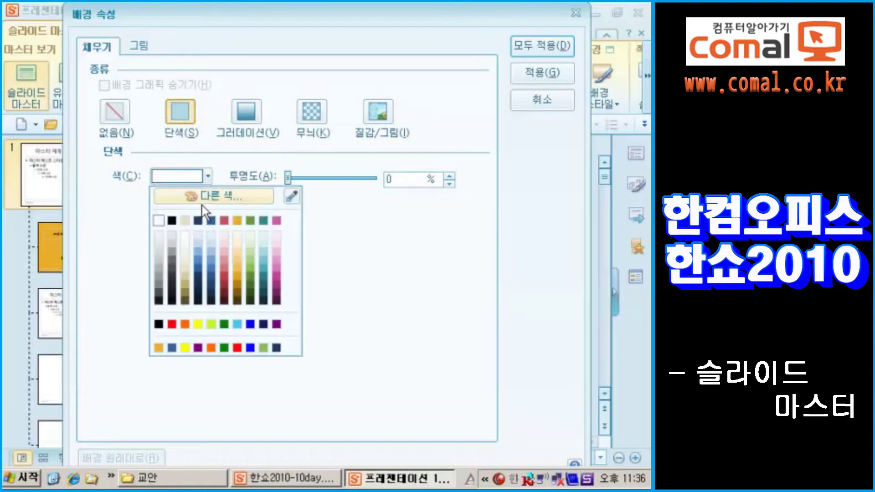
left_click(248, 218)
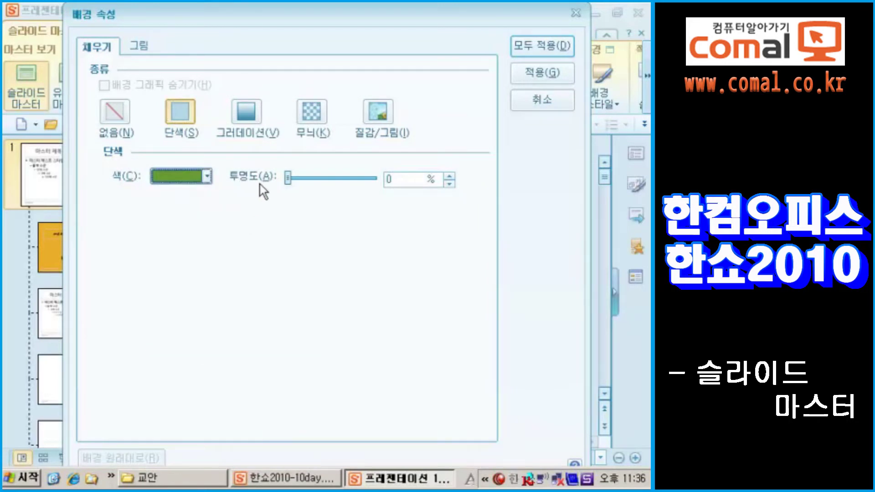
left_click_drag(284, 177, 332, 178)
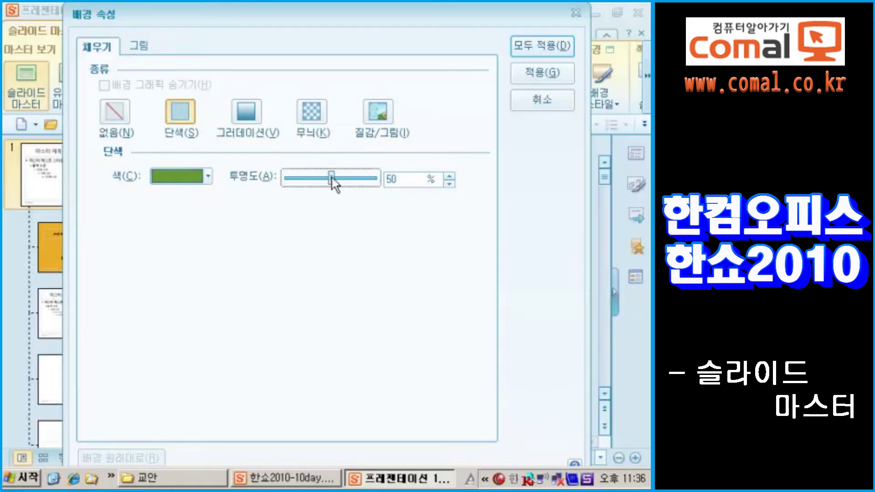
left_click(553, 74)
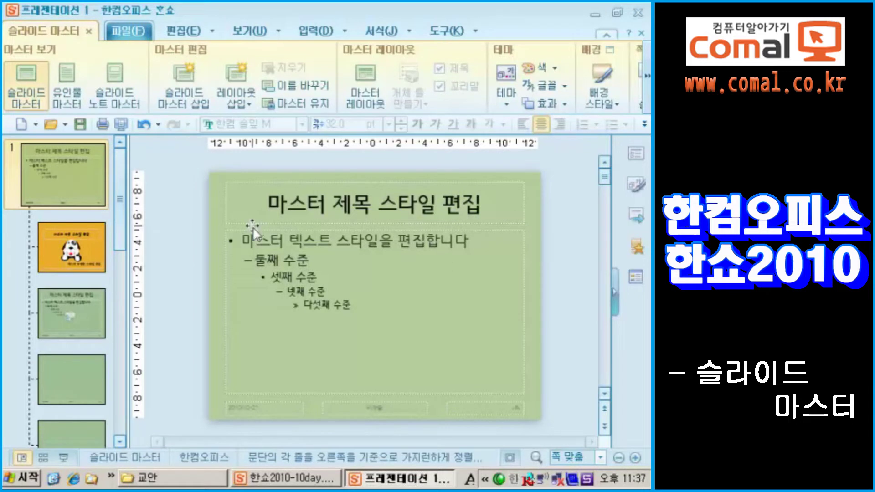
Step: Set the master title's font to 한컴 쿨재즈 B and shrink its placeholder to about 17.6 cm wide and roughly half its height
left_click(245, 182)
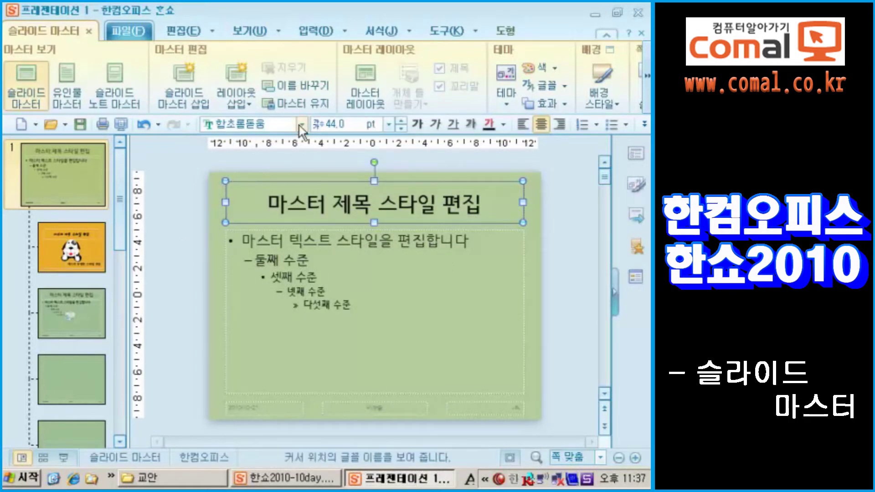
left_click(301, 124)
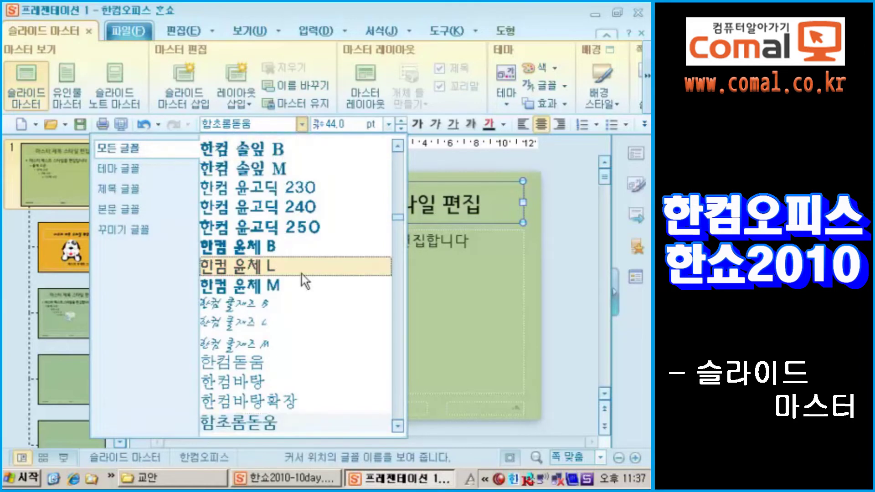
left_click(290, 305)
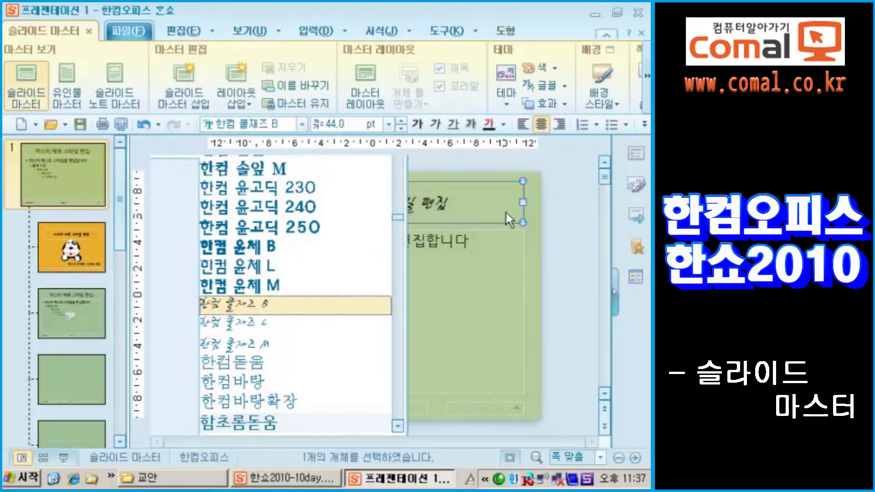
left_click_drag(524, 204, 455, 203)
left_click_drag(338, 220, 339, 202)
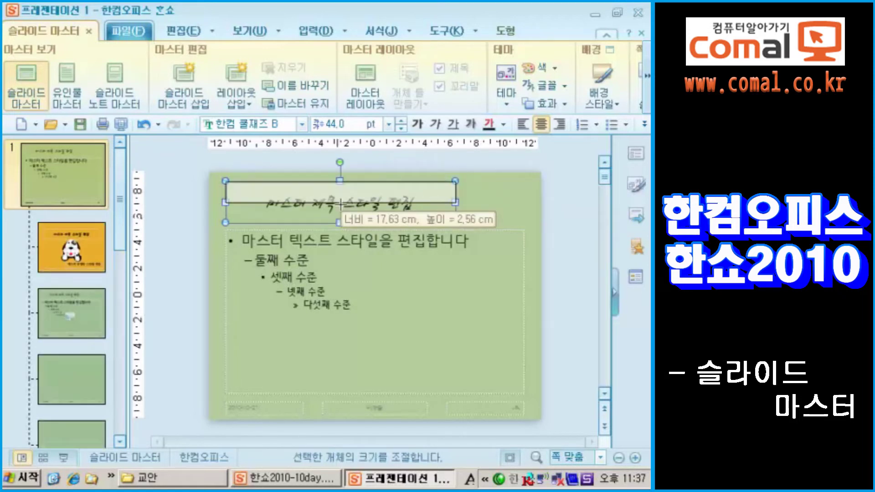
Step: Extend the master body placeholder upward toward the title and set its font to 화이트사탕
left_click(351, 230)
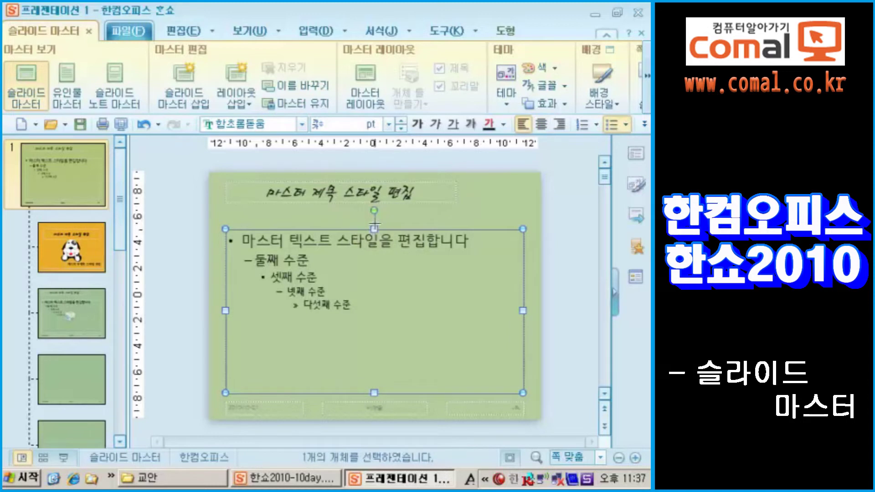
left_click_drag(374, 227, 375, 212)
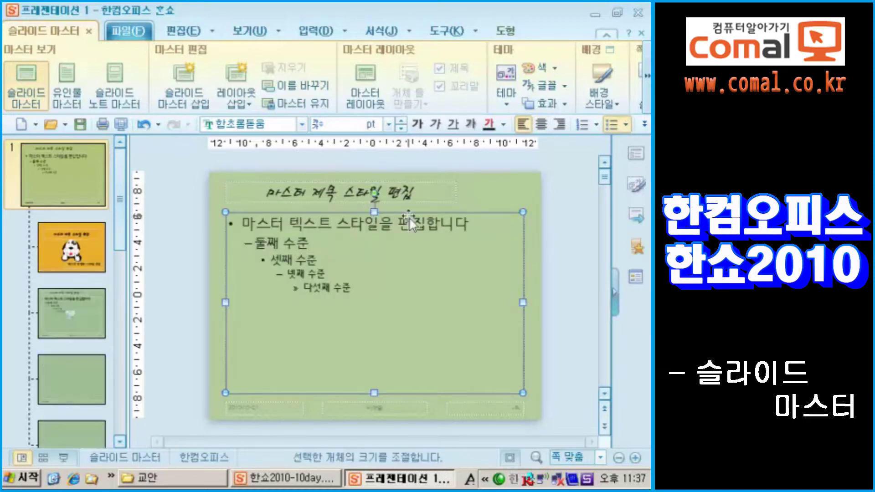
left_click(302, 127)
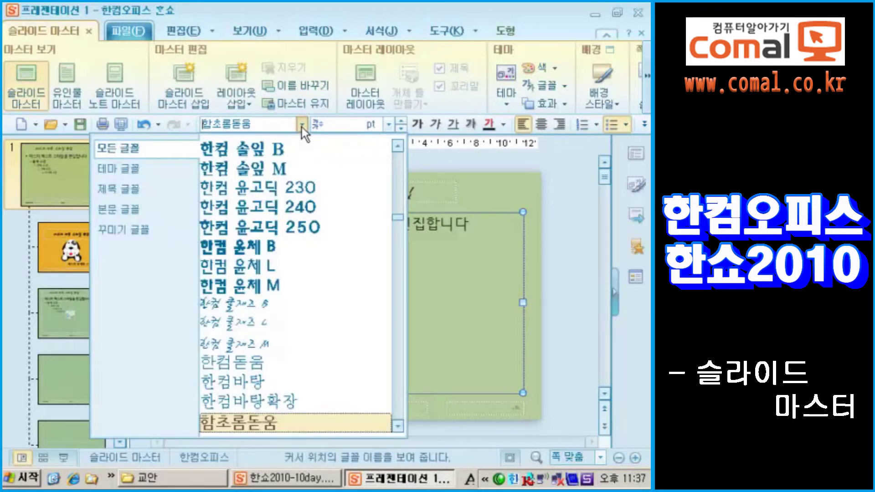
scroll(319, 272, "down", 2)
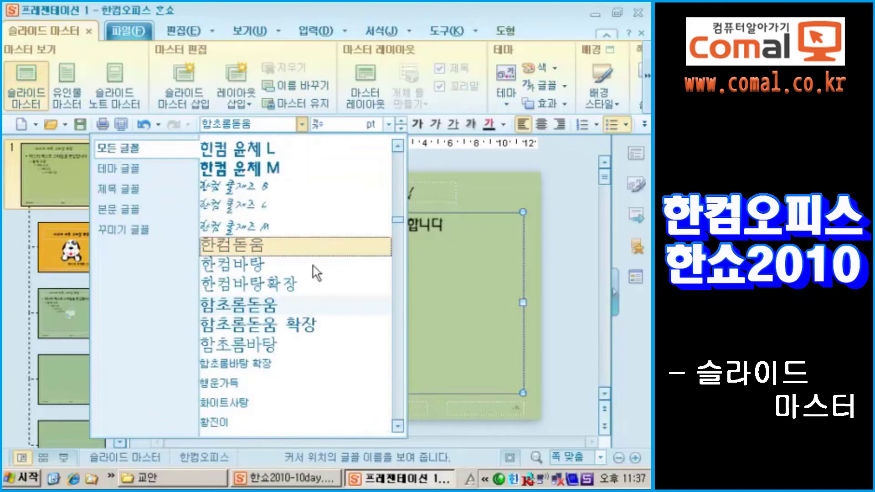
scroll(329, 272, "down", 1)
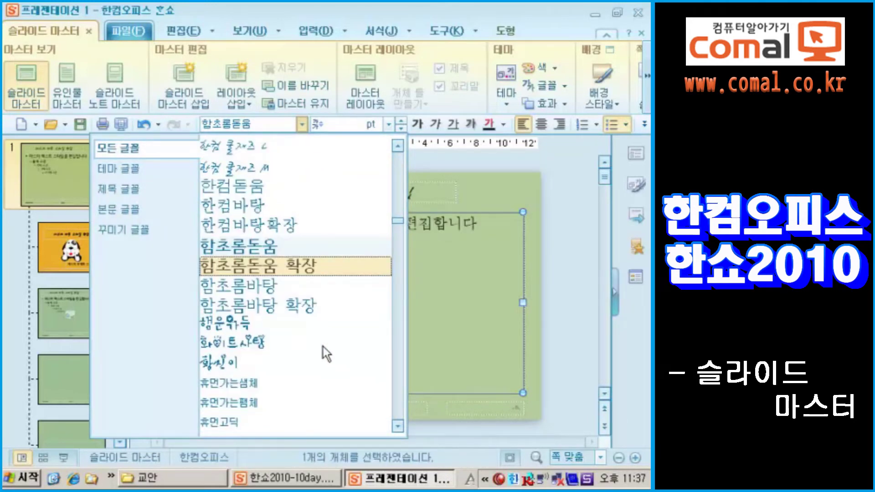
left_click(248, 344)
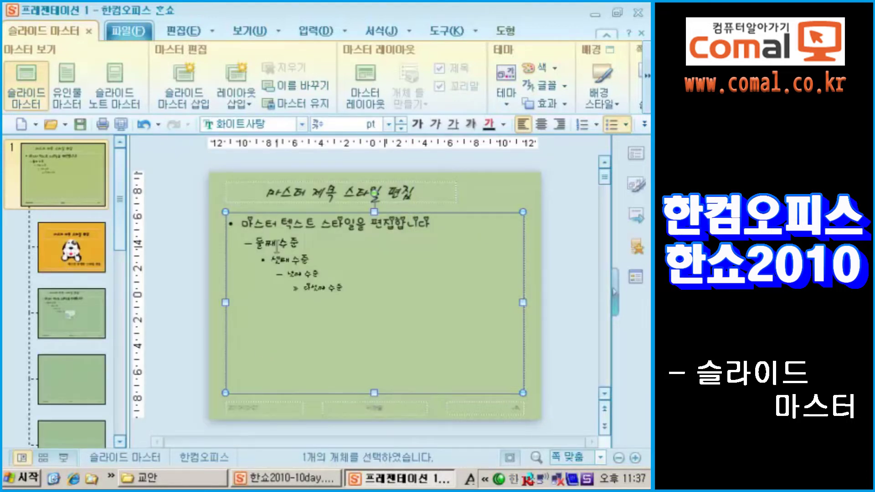
Step: Change the first-level text bullet to the four-diamond shape and colour it green
left_click(238, 225)
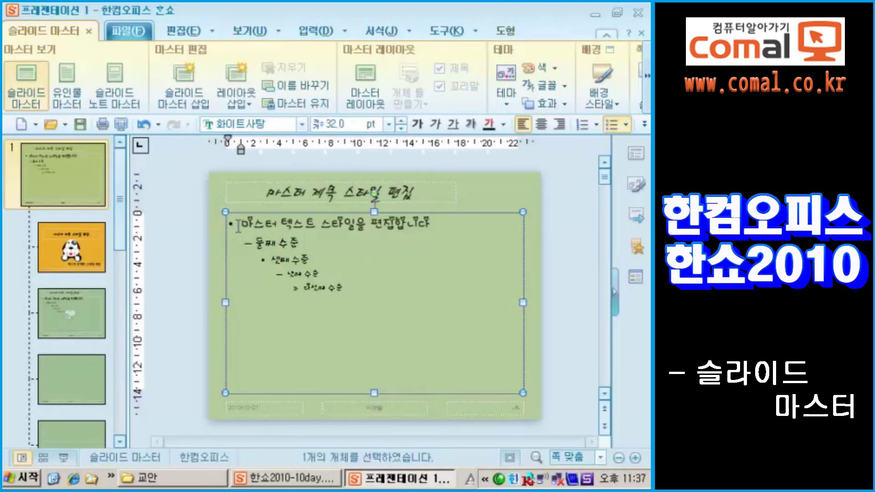
right_click(238, 227)
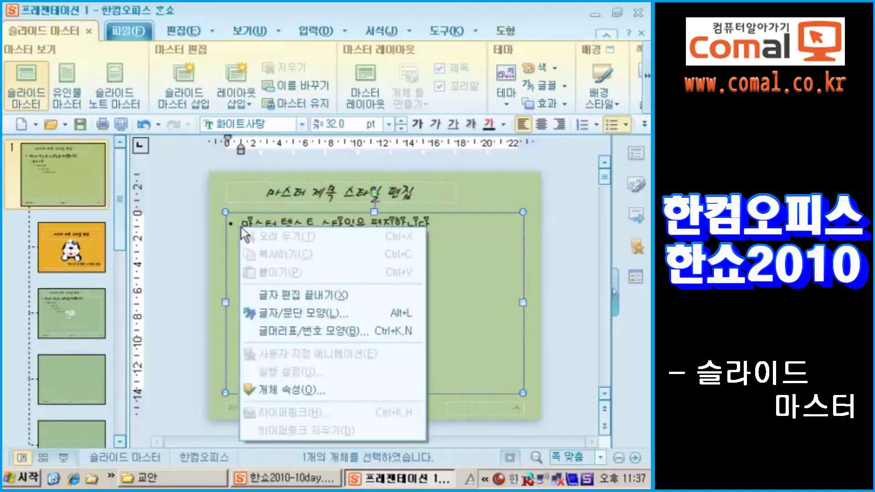
left_click(278, 328)
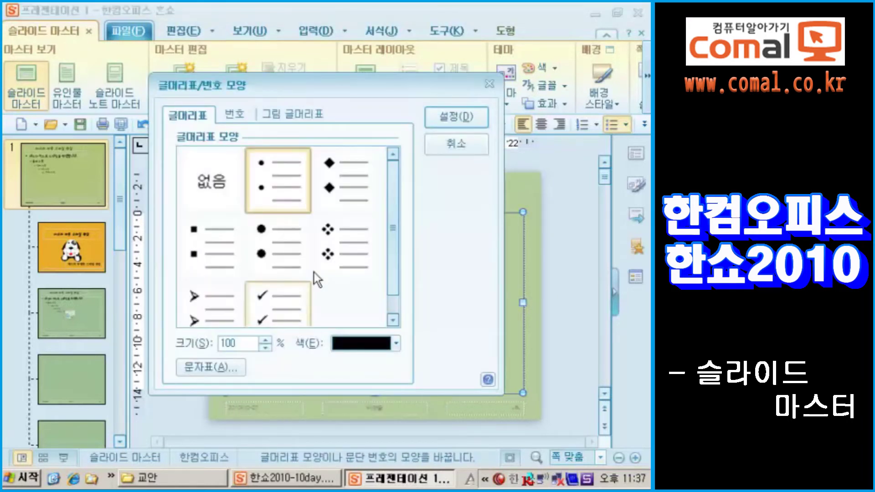
left_click(352, 229)
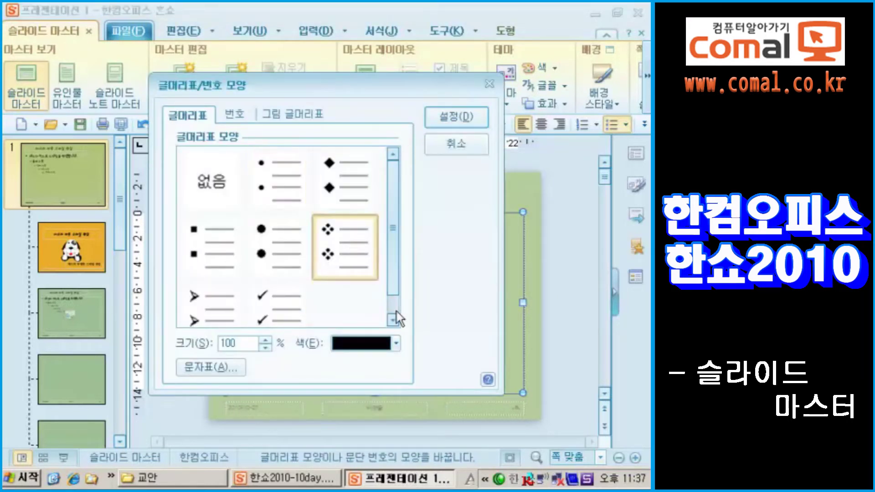
left_click(396, 343)
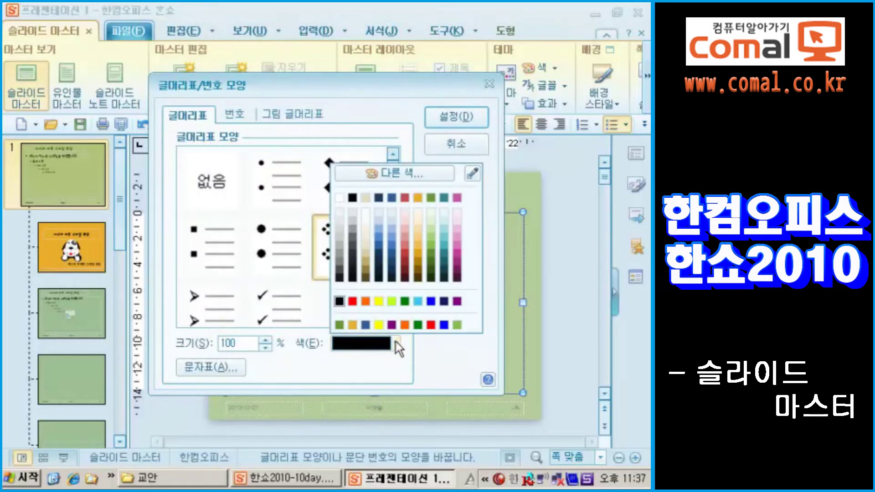
left_click(401, 302)
left_click(453, 116)
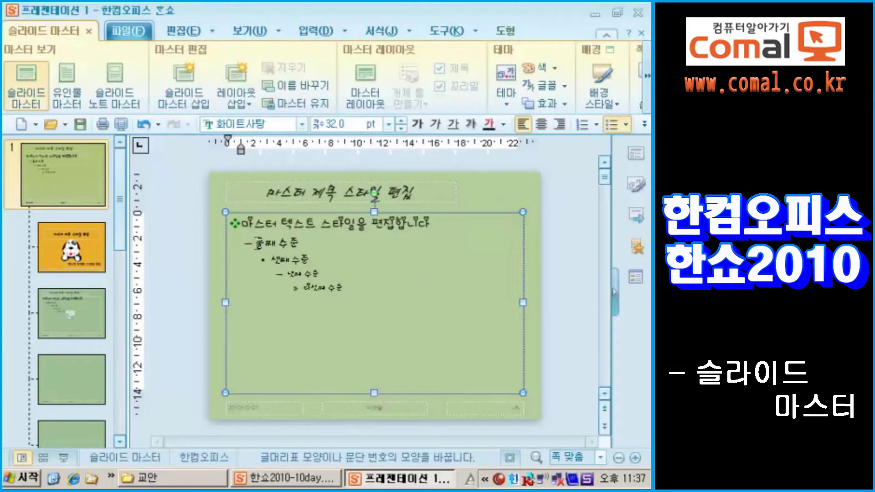
Step: Change the second-level text bullet in the master body to the "1. 2." numbering style
left_click(256, 243)
right_click(256, 244)
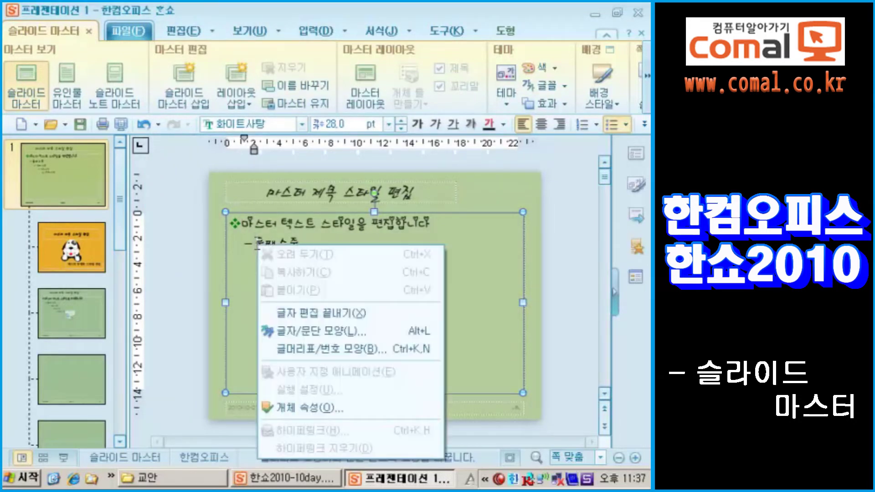
left_click(294, 349)
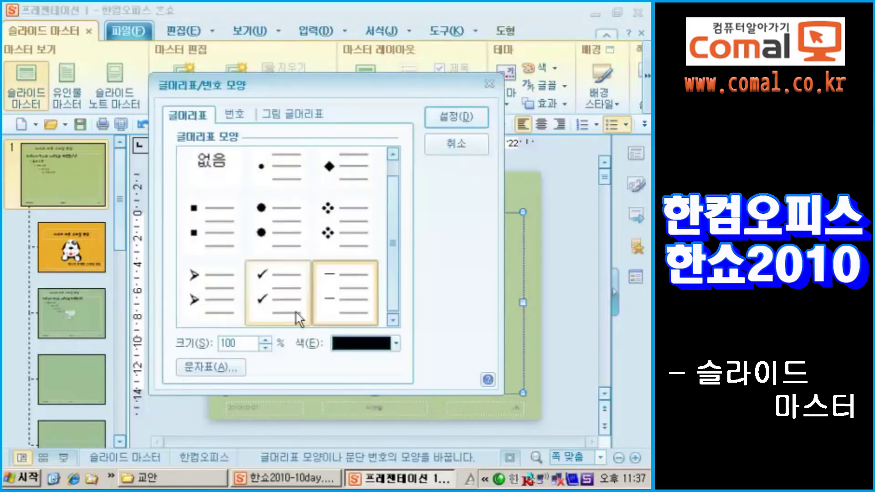
left_click(241, 118)
left_click(296, 178)
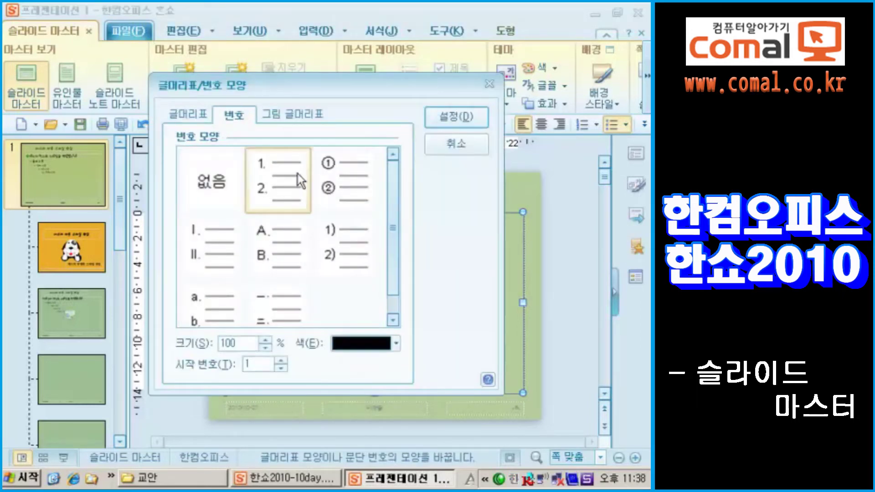
left_click(431, 124)
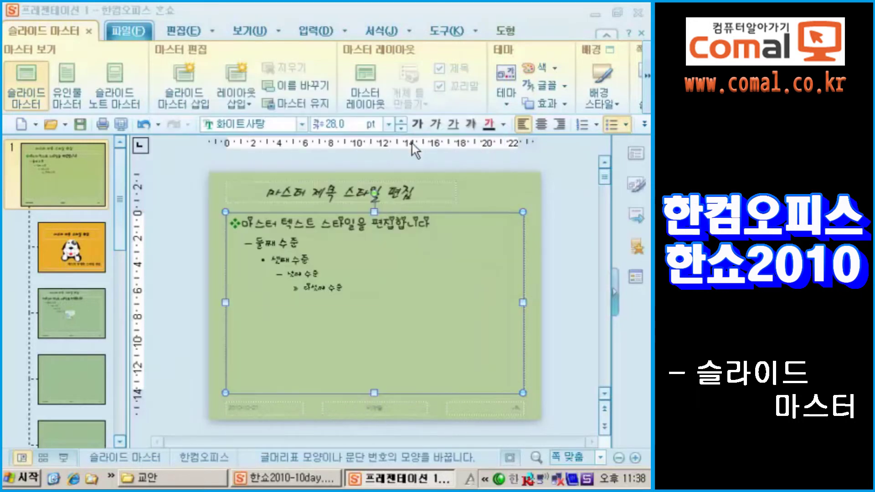
Step: Change the third-level text bullet in the master body to the circled ①② numbering style
left_click(270, 258)
right_click(271, 259)
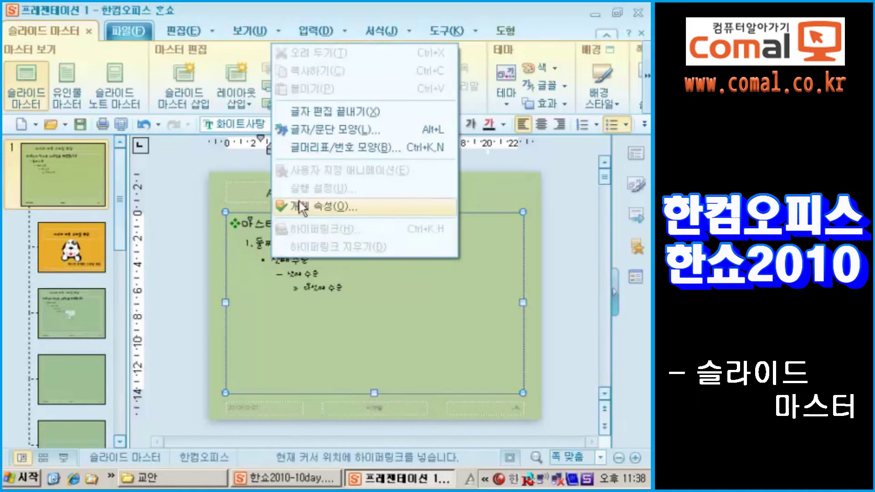
left_click(317, 146)
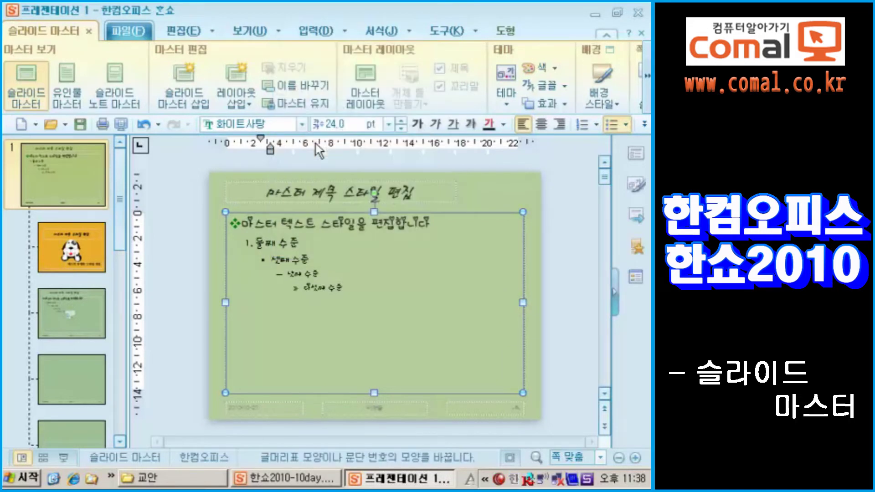
left_click(235, 115)
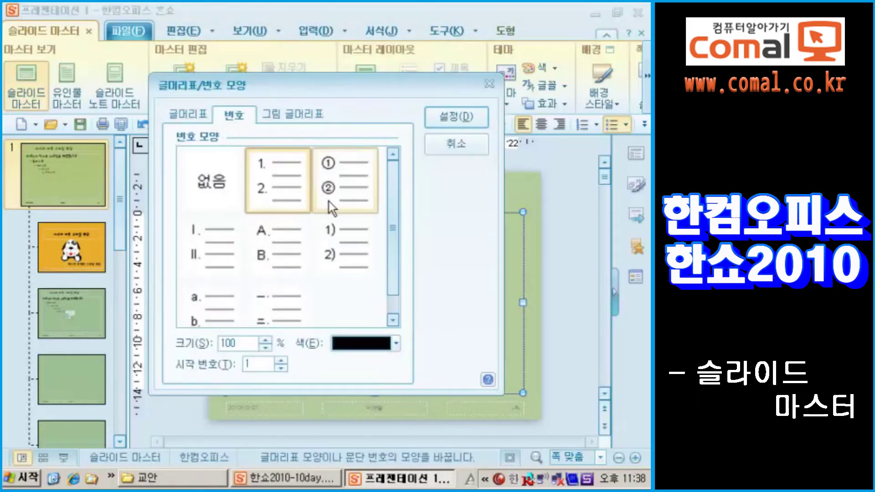
left_click(430, 118)
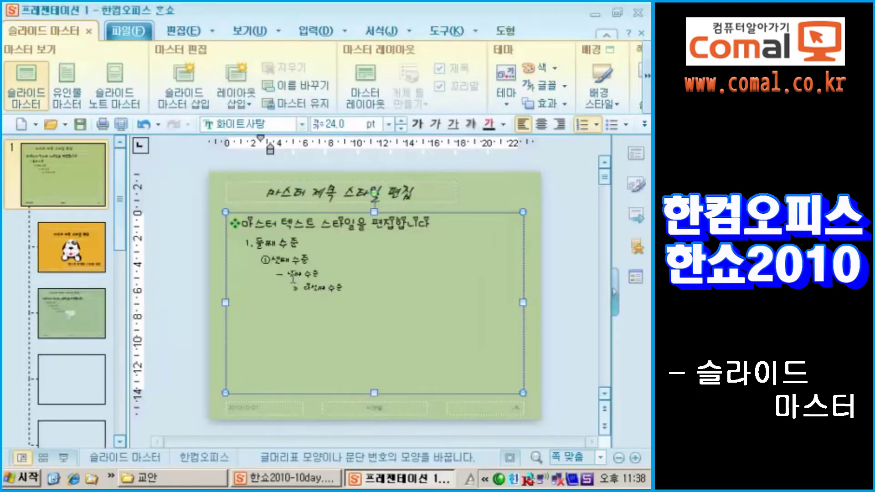
Step: Change the fourth-level text bullet to the check mark shape and deselect the body placeholder
right_click(289, 273)
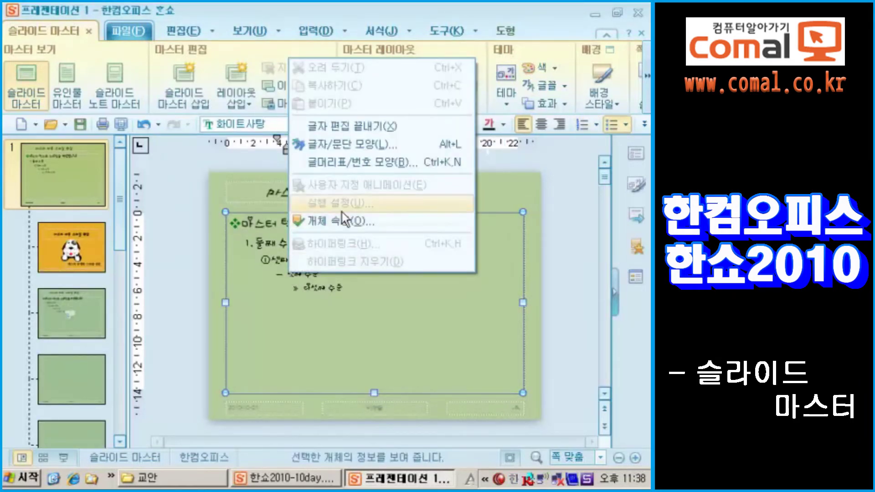
left_click(343, 161)
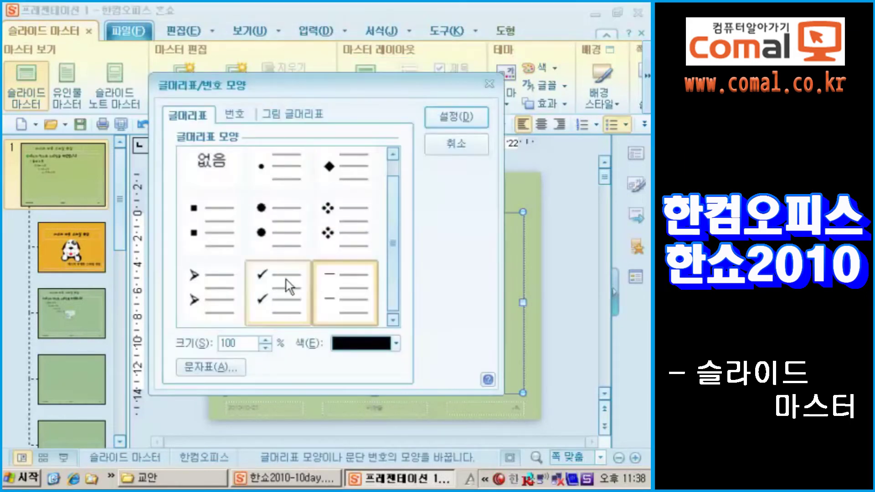
left_click(287, 286)
left_click(458, 118)
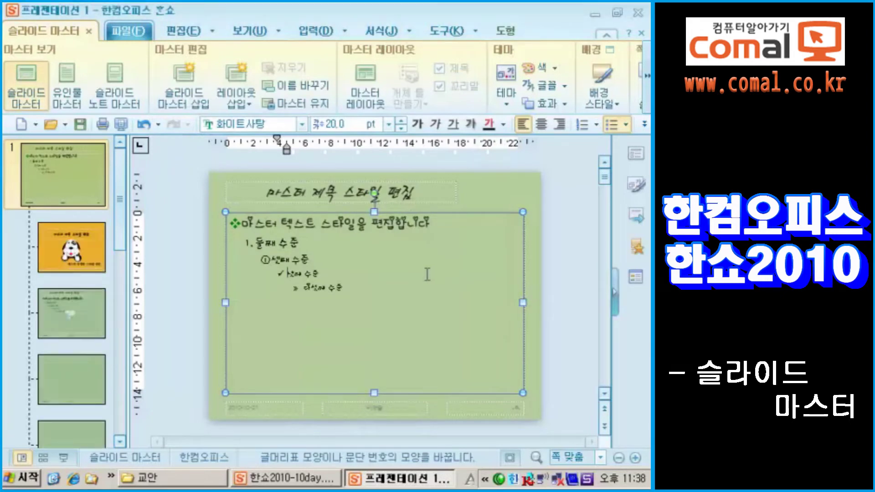
left_click(555, 280)
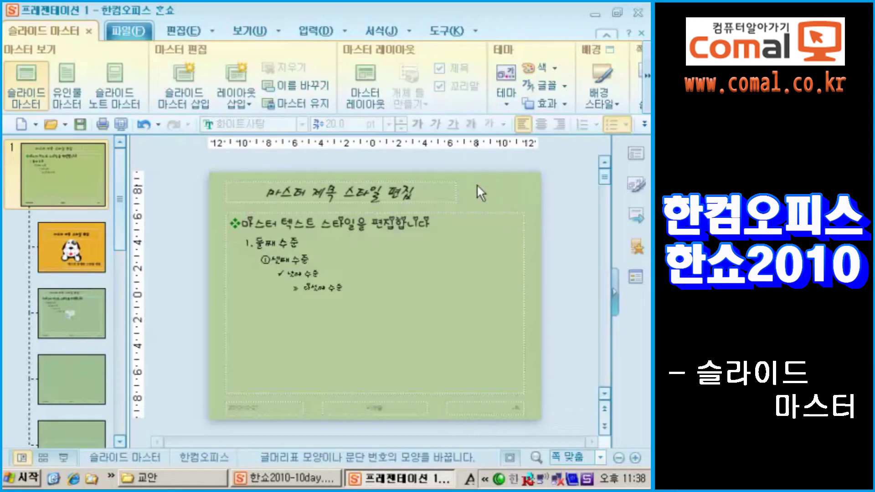
Step: Open the clip art gallery (그리기마당) and browse the 전통(십이지) and 생활(아기) categories for a suitable picture
left_click(183, 33)
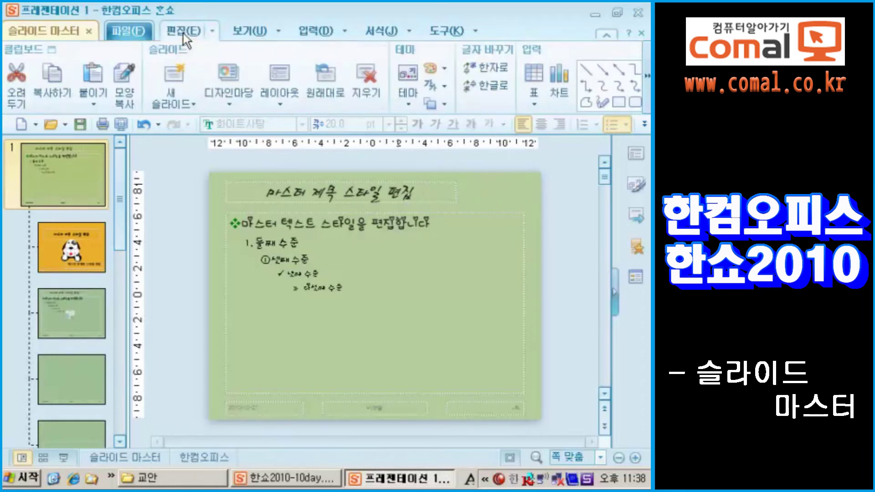
left_click(313, 30)
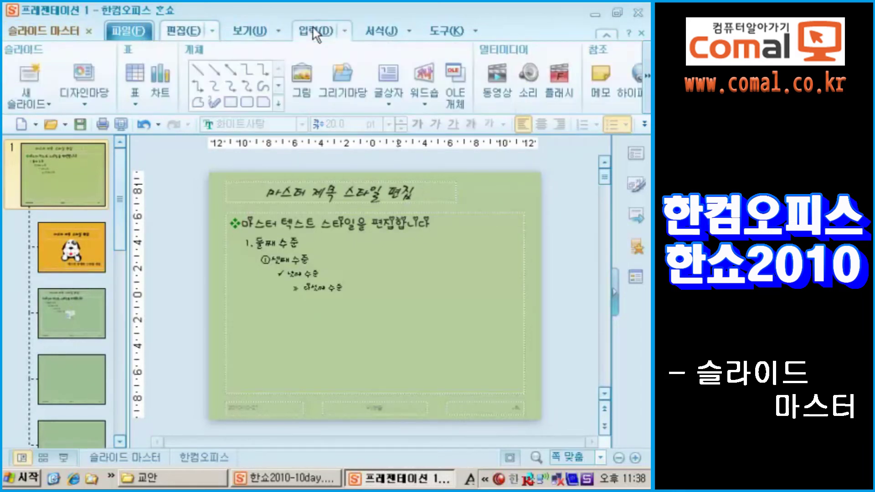
left_click(348, 81)
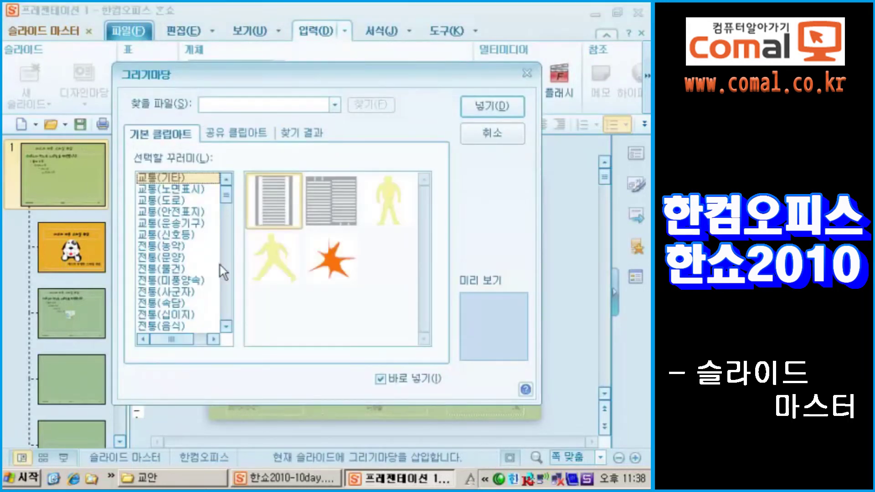
left_click(181, 314)
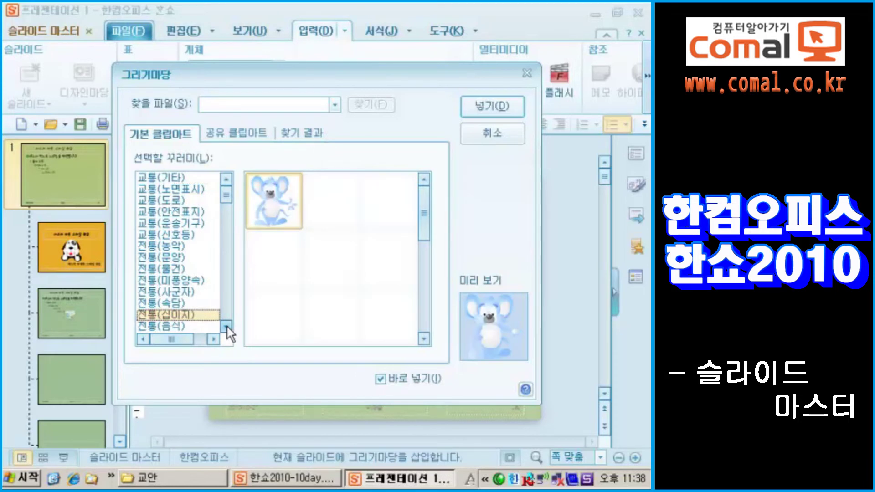
left_click(227, 327)
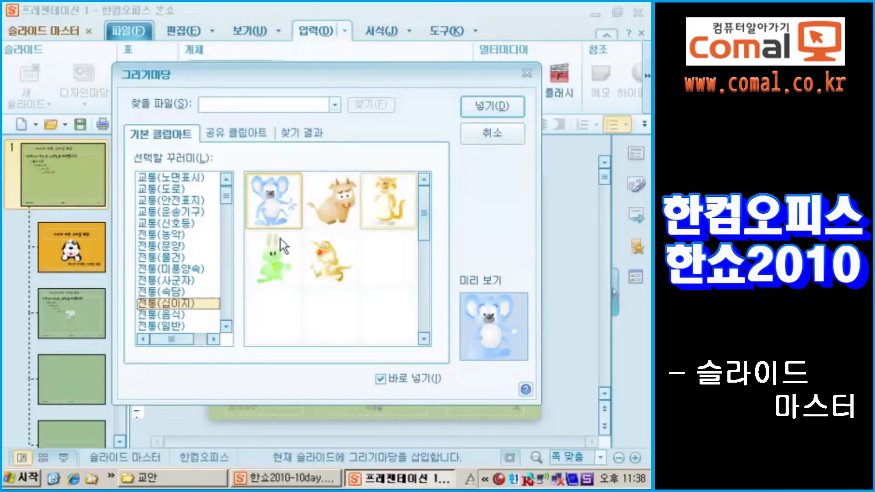
scroll(205, 273, "down", 3)
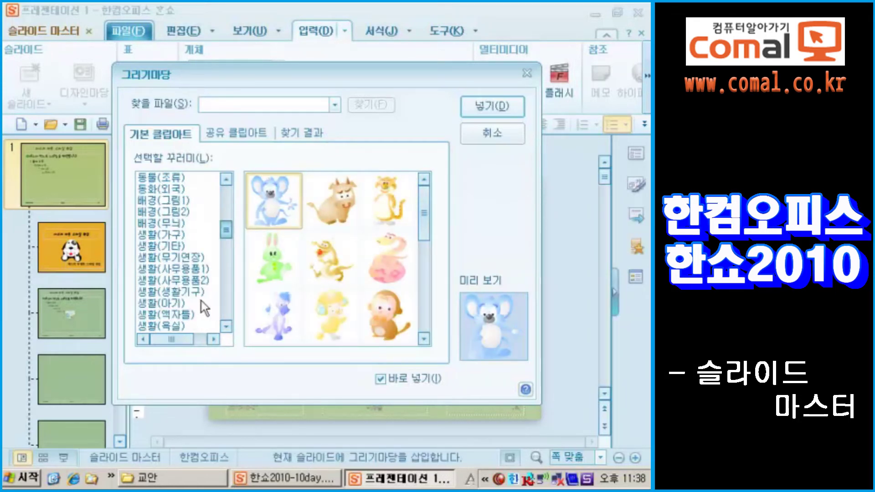
left_click(180, 304)
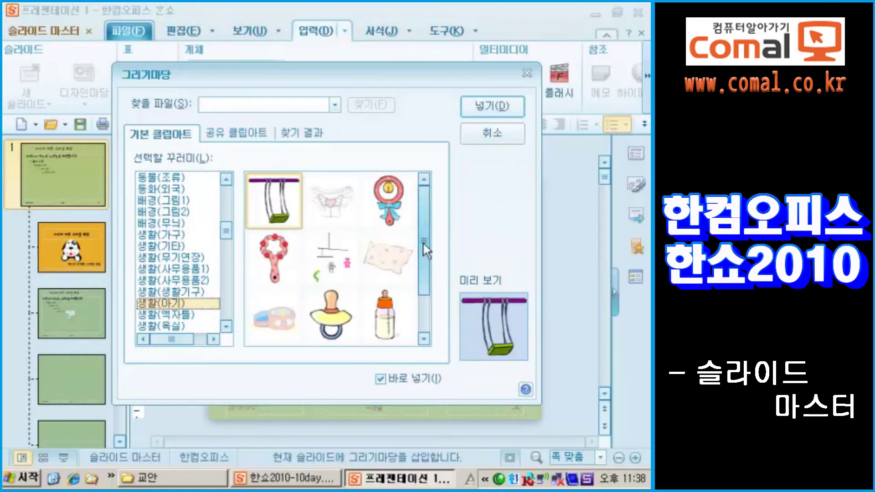
left_click(425, 303)
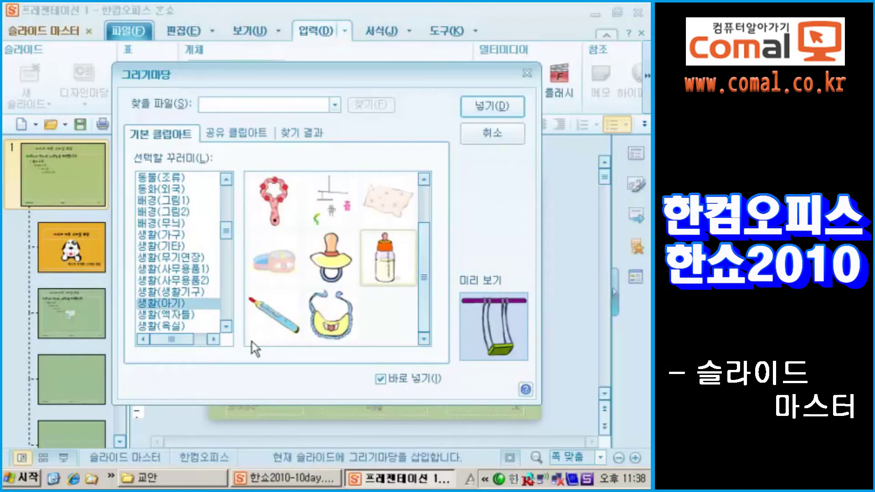
Step: Insert the white and yellow flower clip art from 식물(꽃) in the slide master's upper right corner, about 4.4 cm wide
left_click(226, 327)
left_click(226, 327)
left_click(226, 328)
left_click(226, 328)
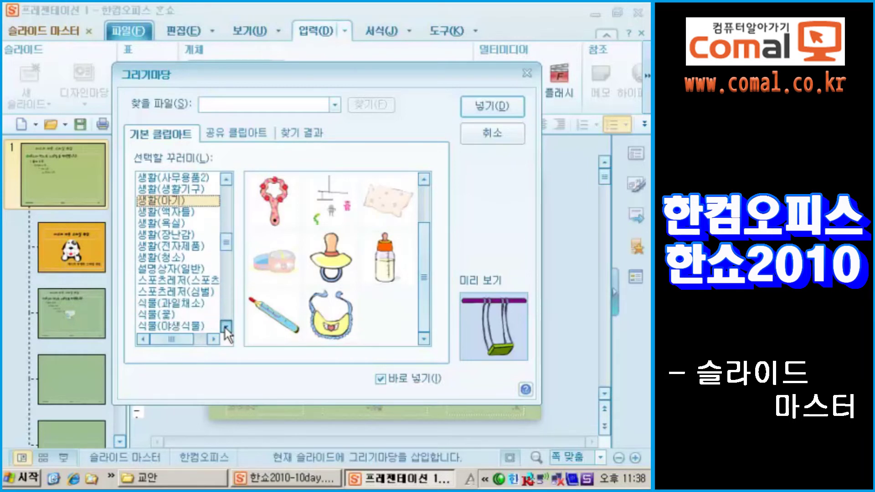
left_click(226, 327)
left_click(168, 295)
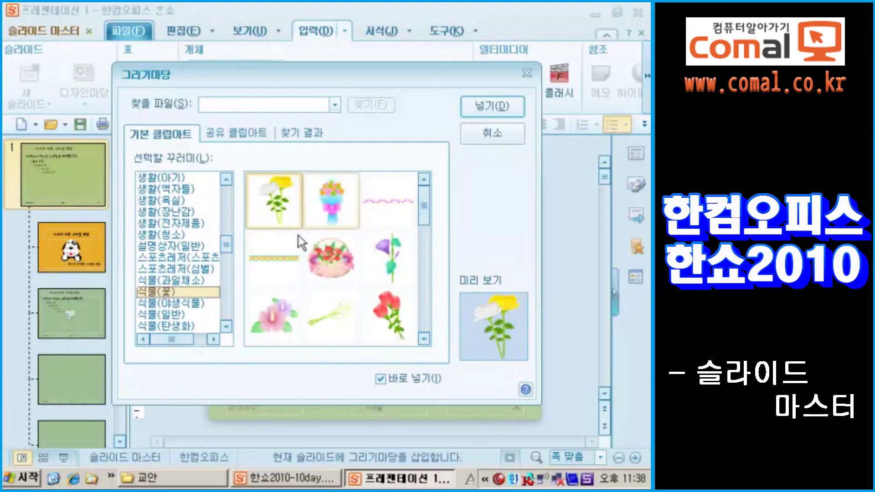
left_click(289, 189)
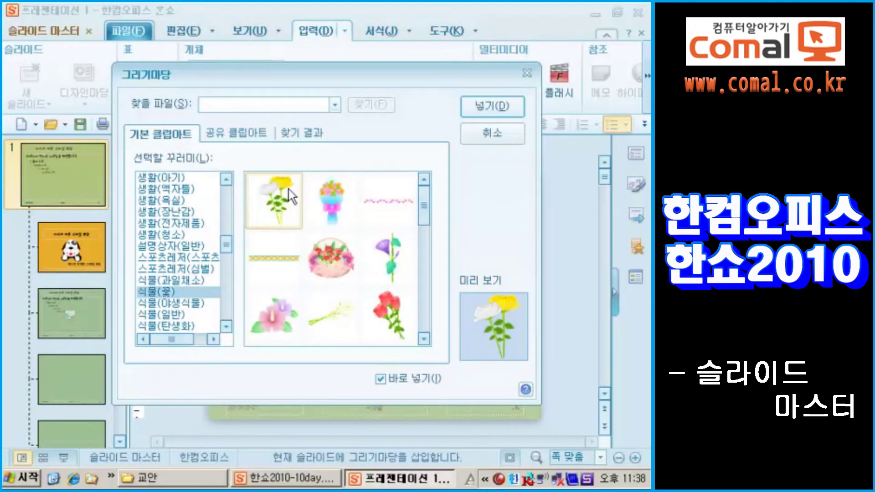
left_click(477, 114)
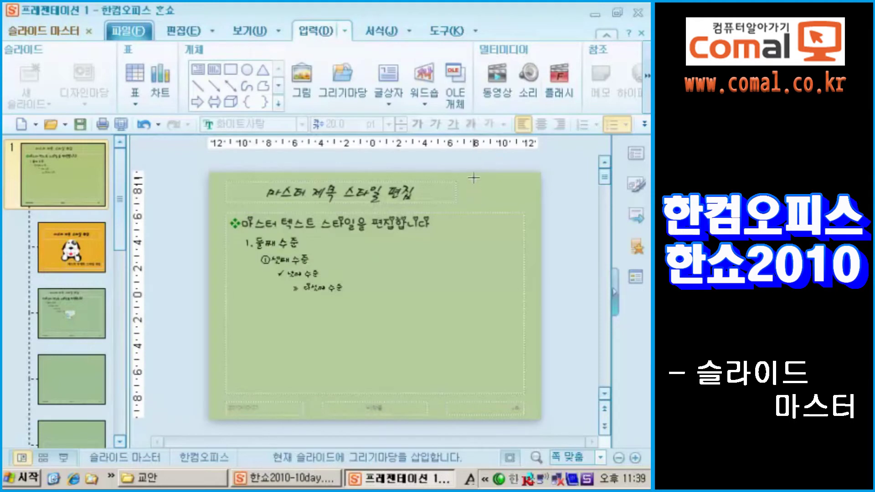
left_click_drag(489, 180, 524, 236)
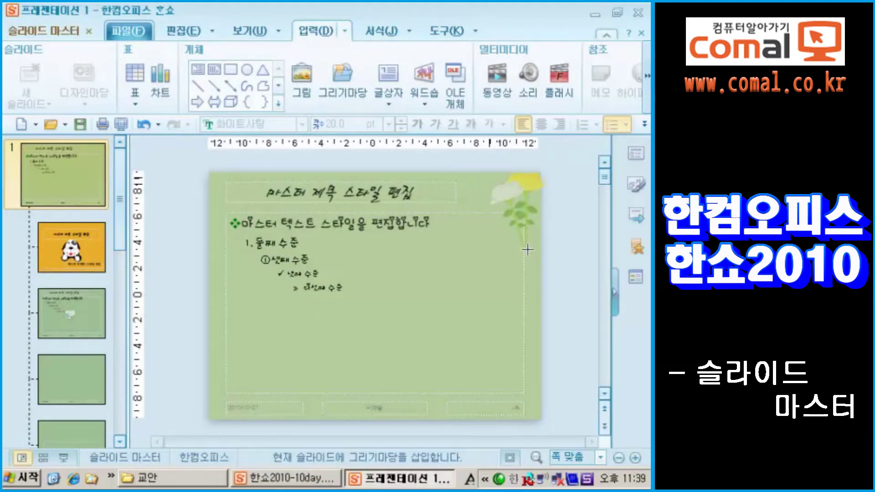
Step: Shift the flower picture slightly inward from the slide's corner, nudge it a little to the right and deselect it
left_click(508, 196)
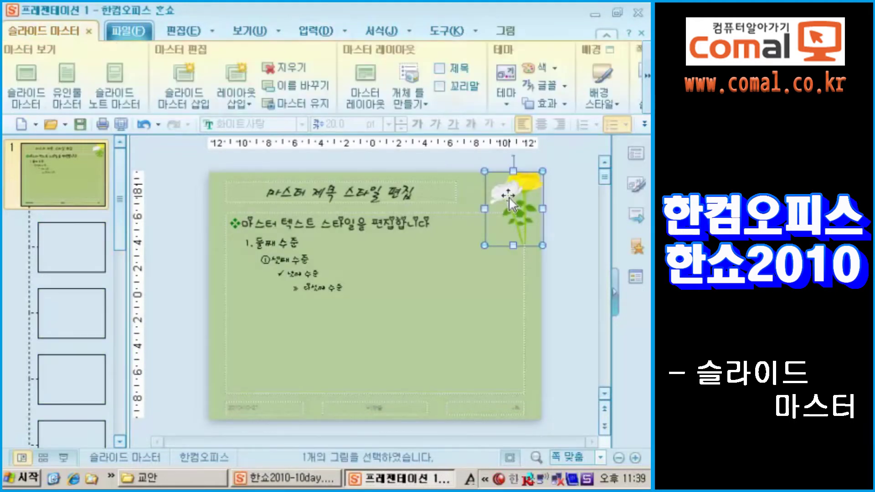
mouse_move(505, 193)
left_mouse_down()
mouse_move(487, 201)
mouse_move(499, 199)
left_mouse_up()
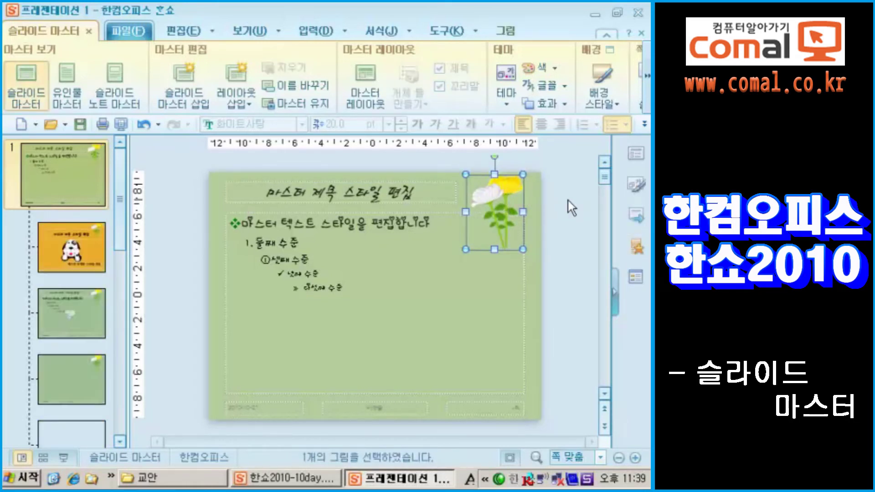
key("Right")
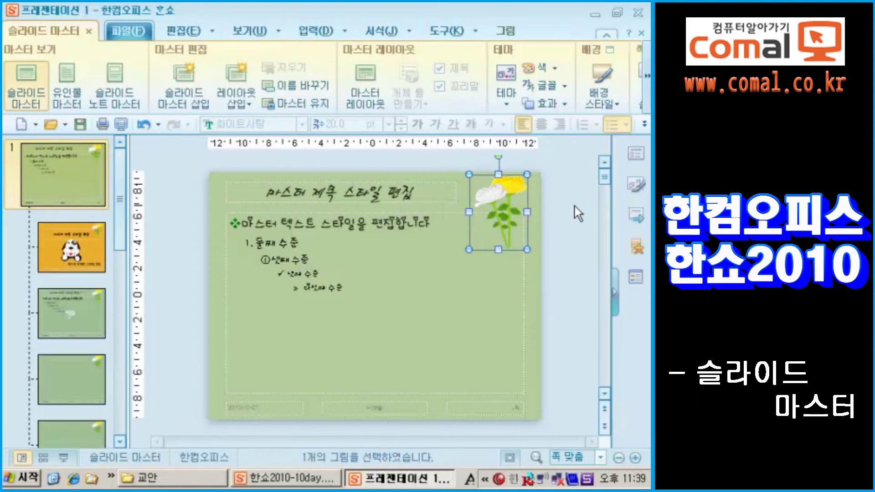
left_click(578, 214)
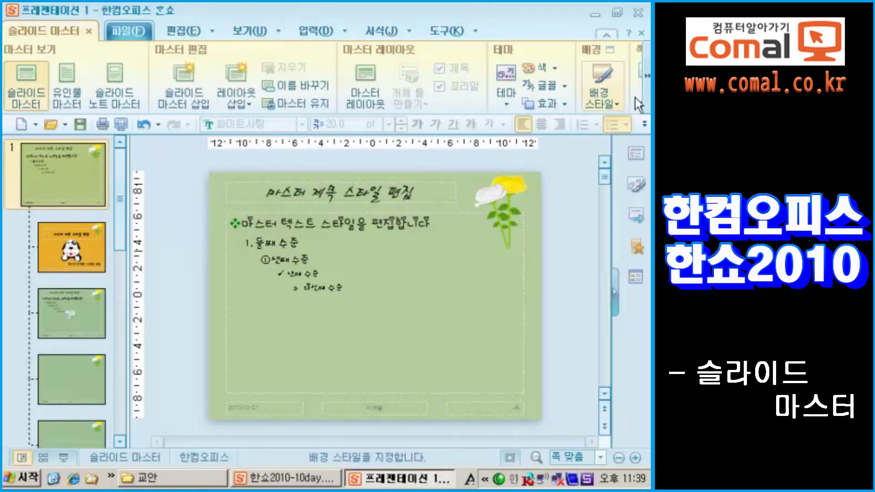
Step: Close the slide master view and add a new slide after the title slide
left_click(648, 75)
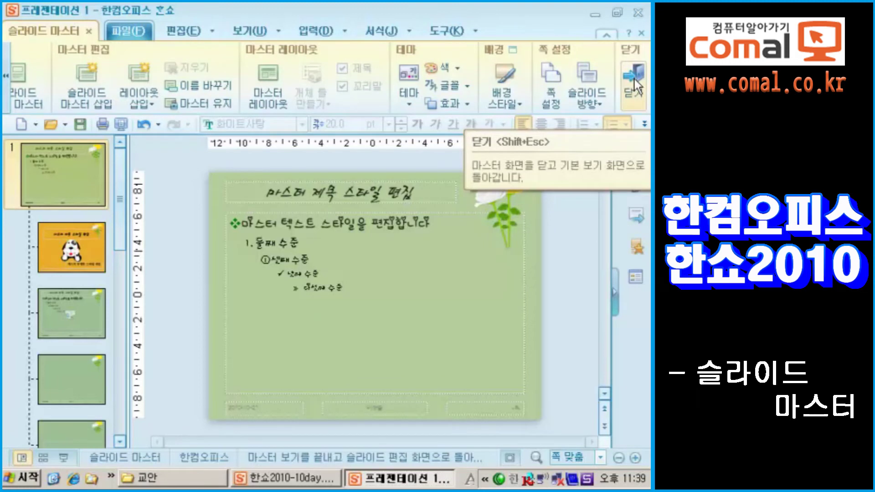
left_click(637, 86)
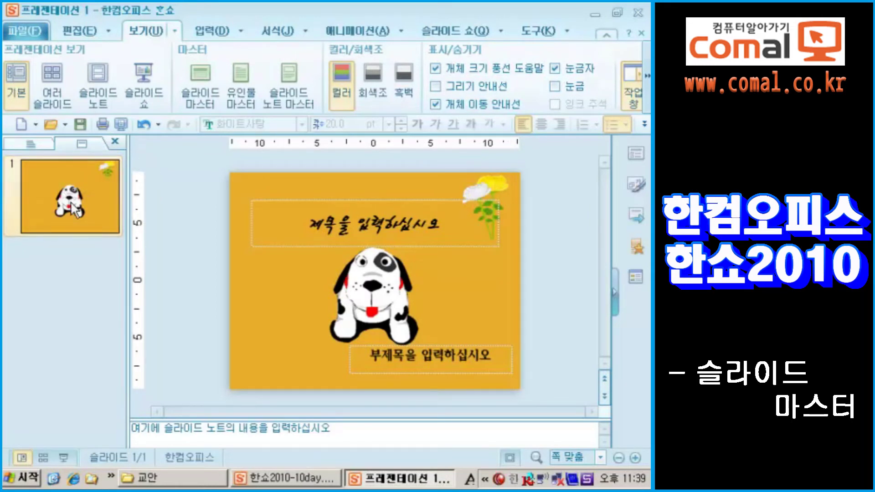
left_click(95, 199)
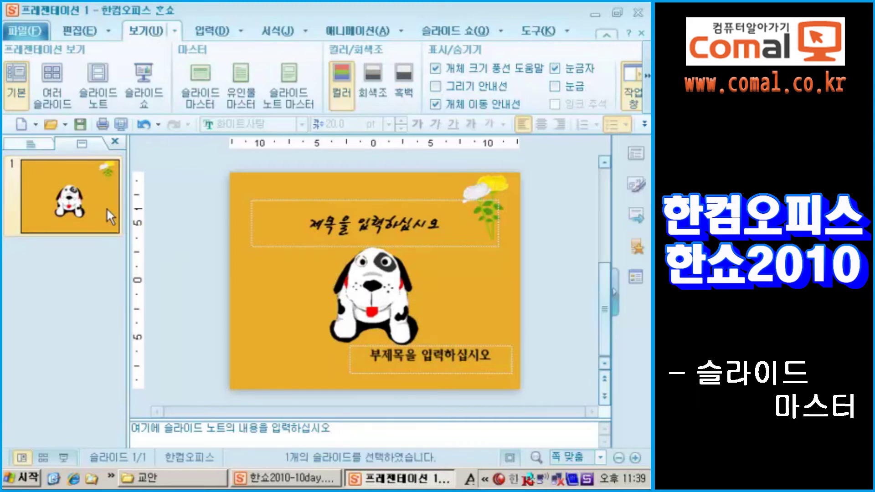
key("Return")
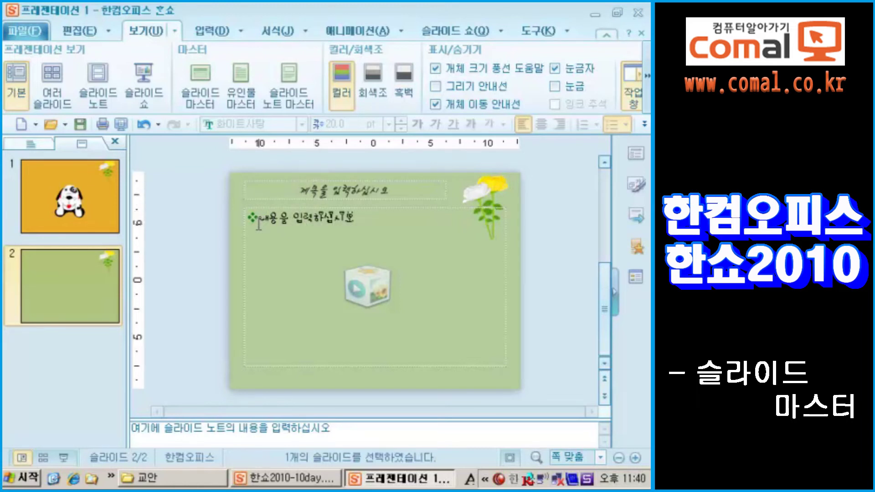
Step: Reopen the slide master view on the title slide's layout
left_click(111, 209)
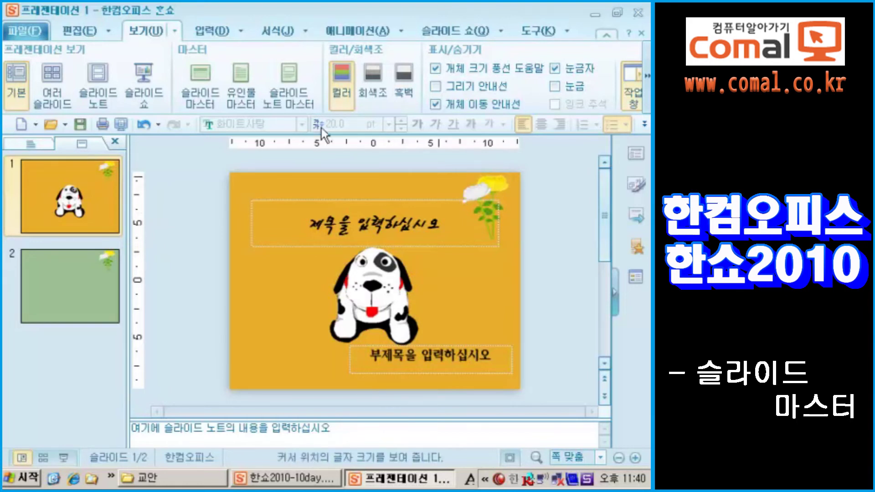
left_click(203, 78)
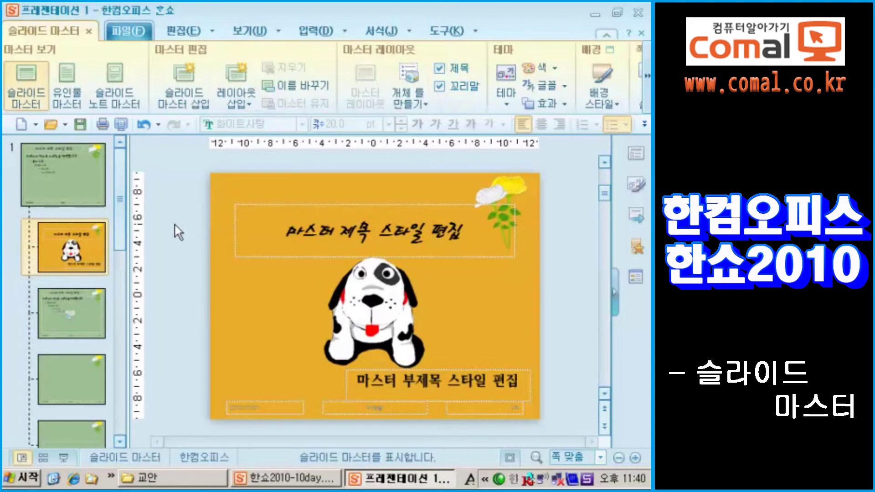
Step: Compare the slide master with its title layout and delete the flower picture from the slide master
left_click(19, 174)
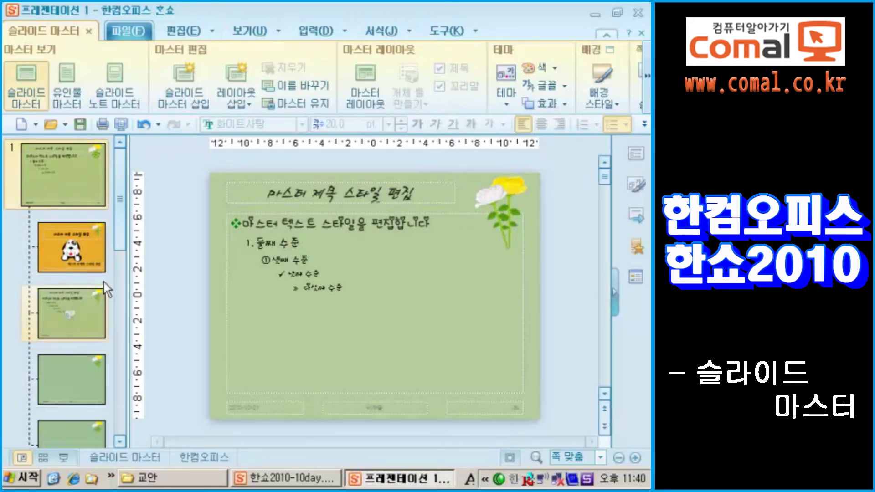
left_click(89, 248)
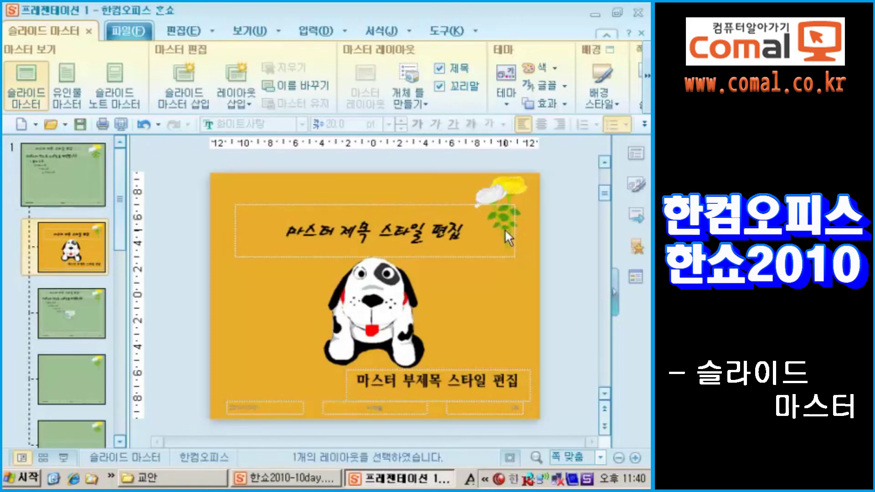
left_click(95, 187)
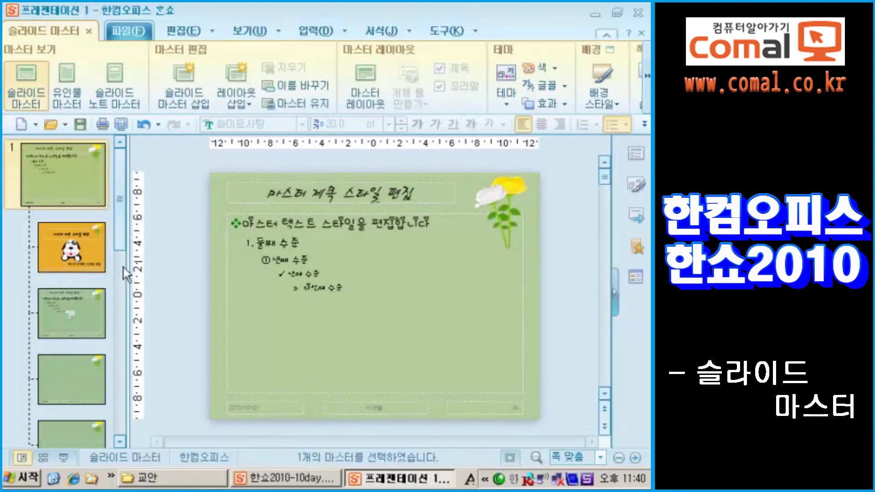
left_click(510, 201)
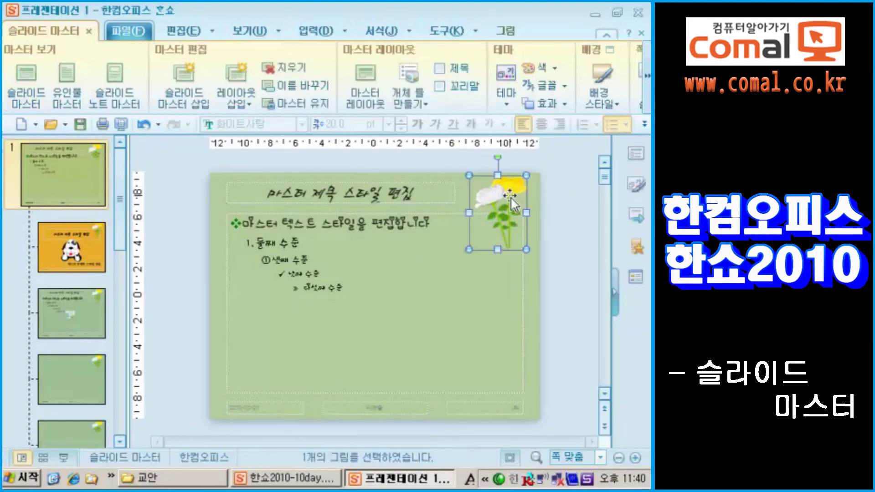
key("Delete")
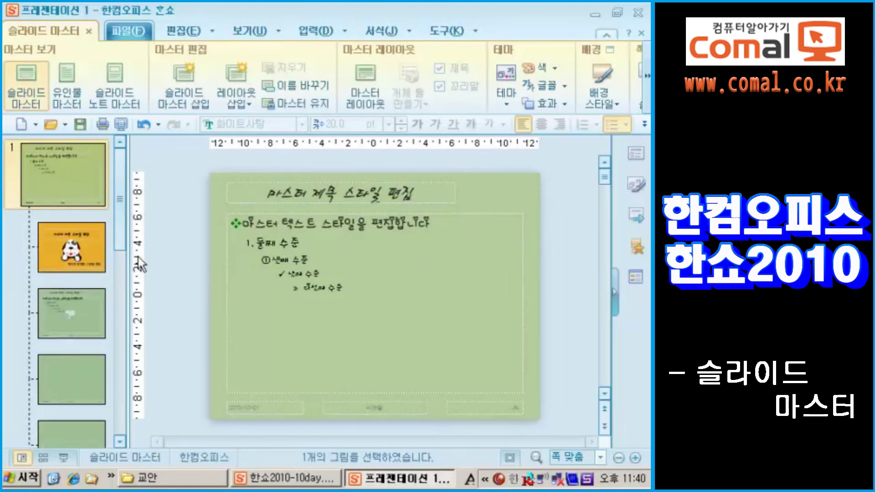
Step: Insert the white and yellow flower clip art from 식물(꽃) in the upper right corner of the title-and-content layout
left_click(96, 308)
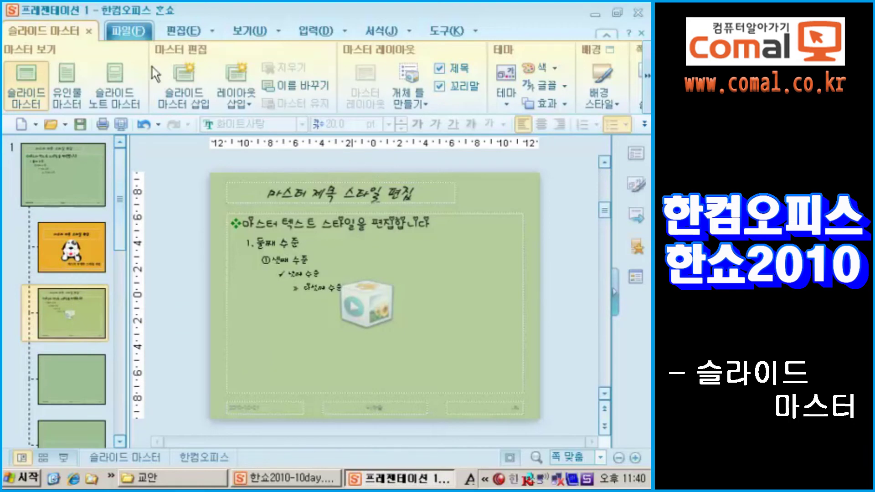
left_click(305, 32)
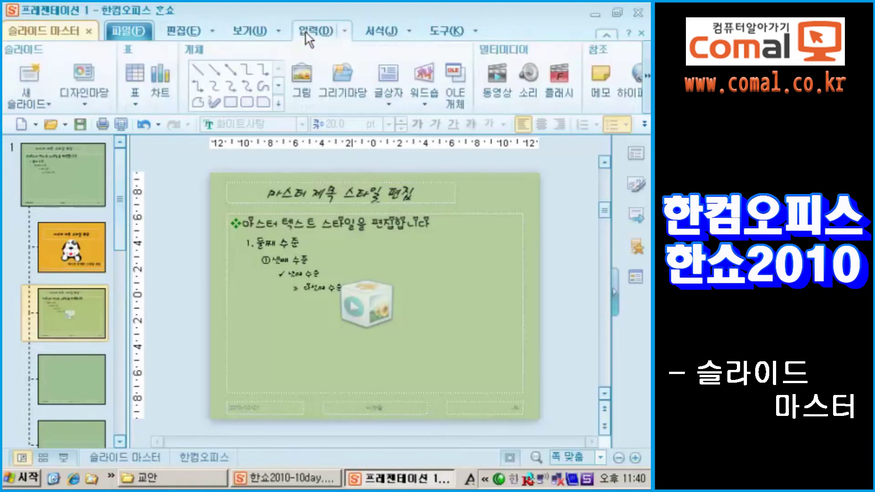
left_click(343, 87)
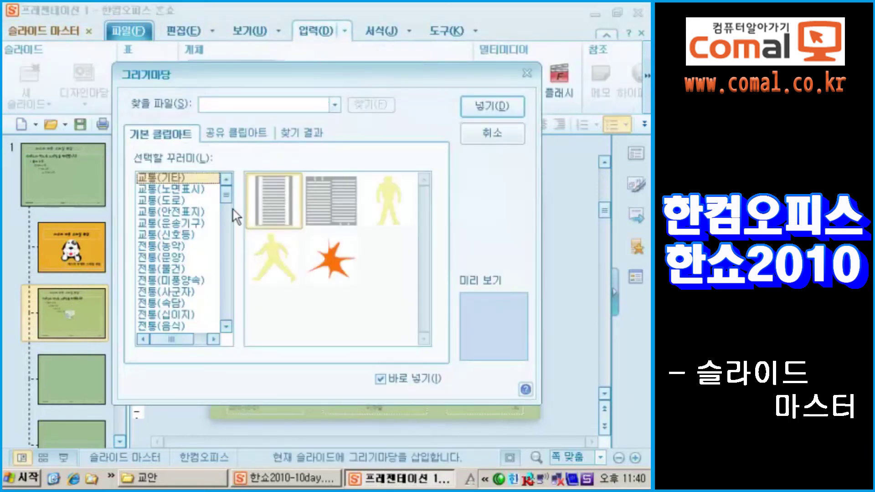
left_click_drag(229, 202, 230, 251)
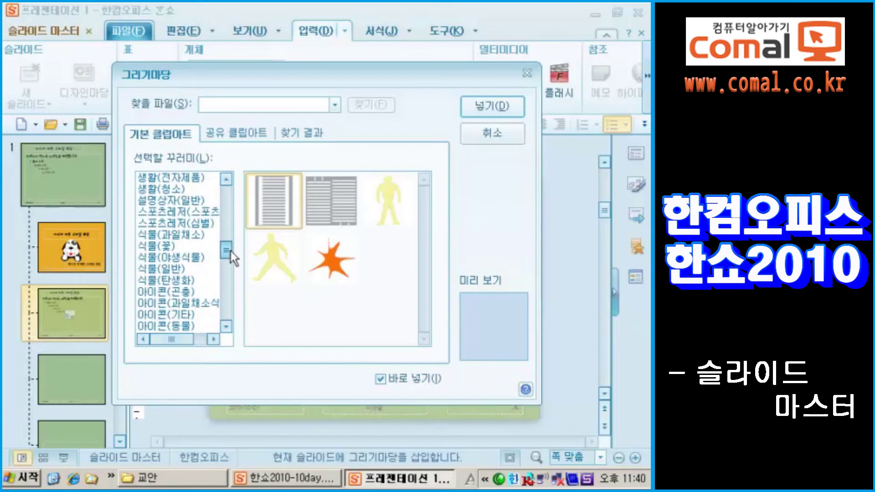
left_click(186, 293)
left_click(178, 246)
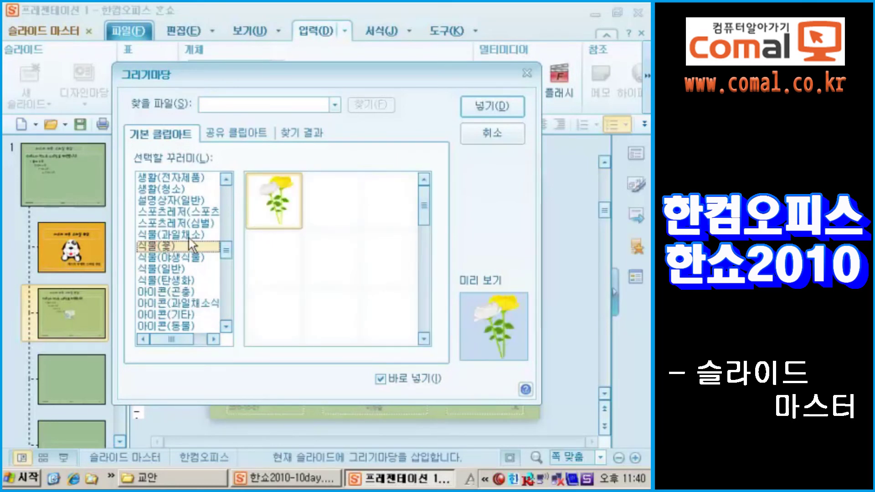
left_click(502, 107)
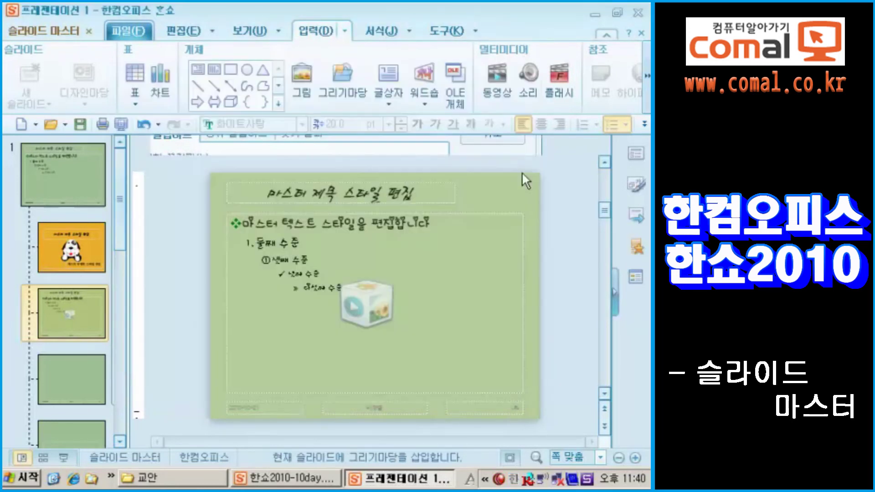
mouse_move(492, 186)
left_mouse_down()
mouse_move(525, 263)
mouse_move(513, 266)
left_mouse_up()
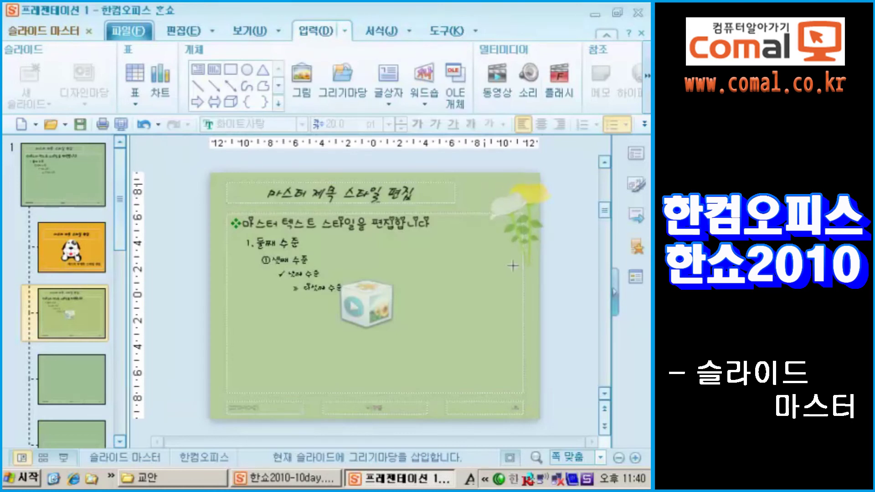
Step: Shift the layout's flower picture slightly to the left, away from the slide edge, and deselect it
left_click(497, 200)
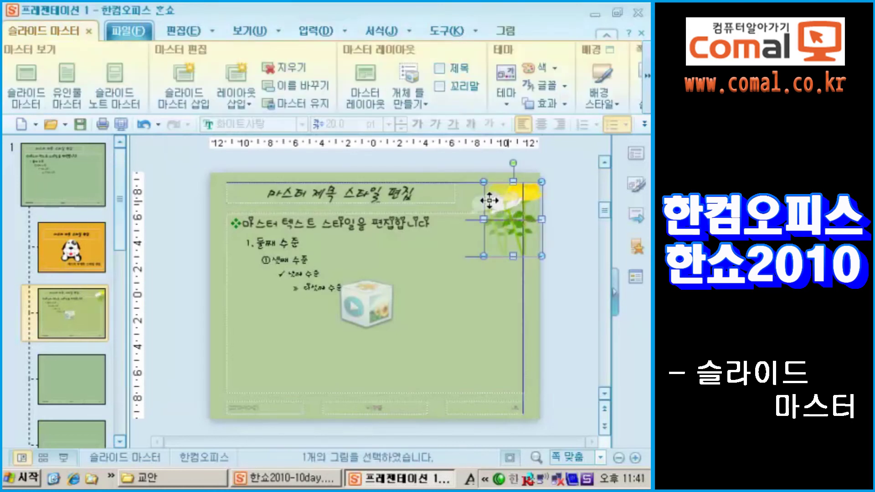
left_click_drag(489, 201, 476, 200)
left_click(88, 169)
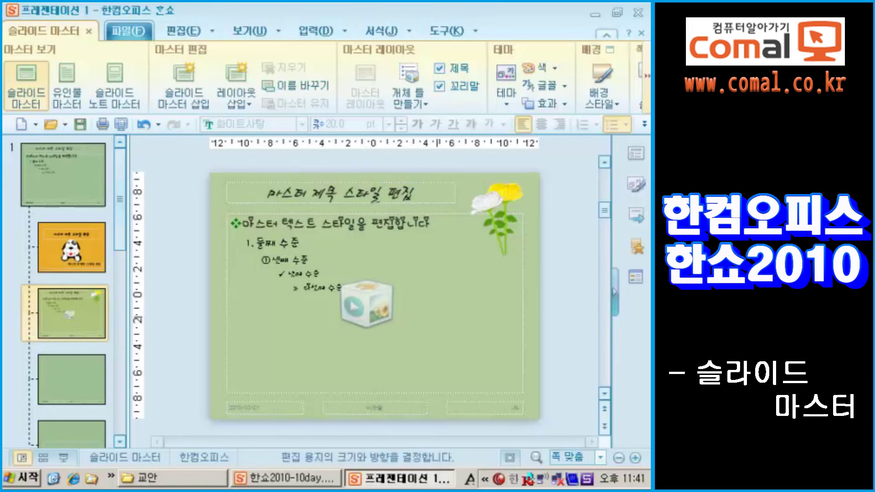
Step: Close the slide master view and check the title slide and the content slide
left_click(648, 75)
left_click(647, 75)
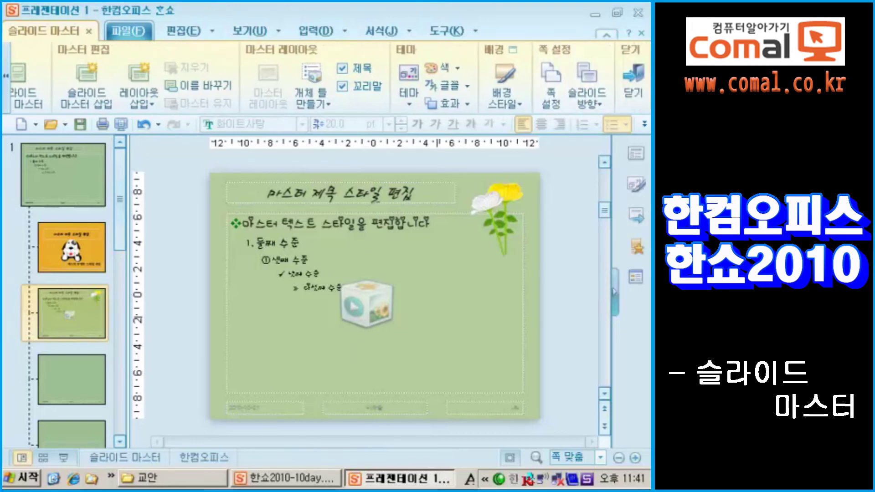
left_click(625, 92)
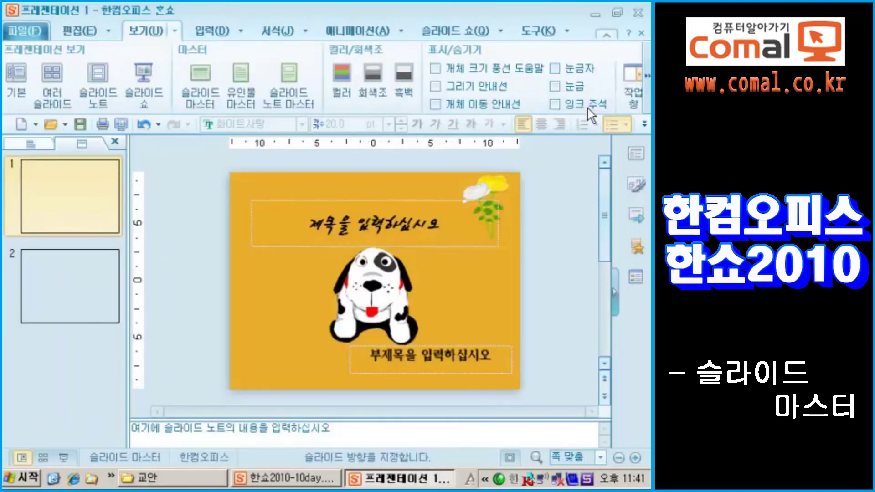
left_click(79, 220)
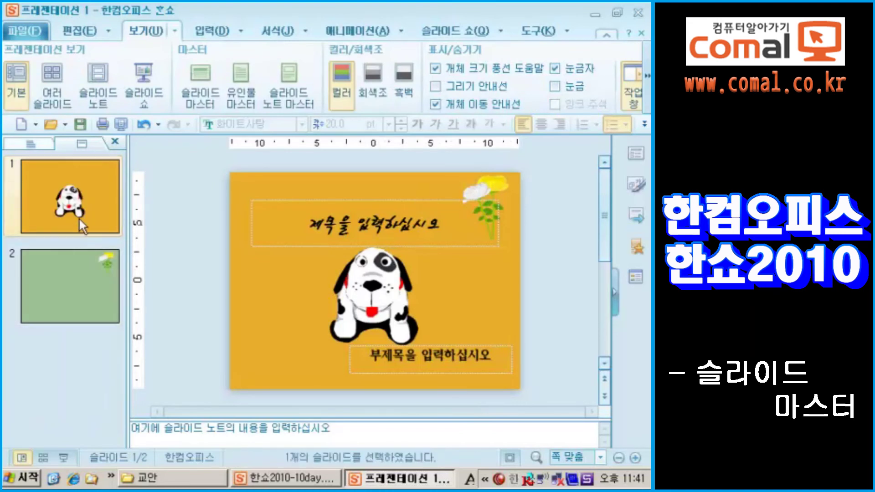
left_click(88, 274)
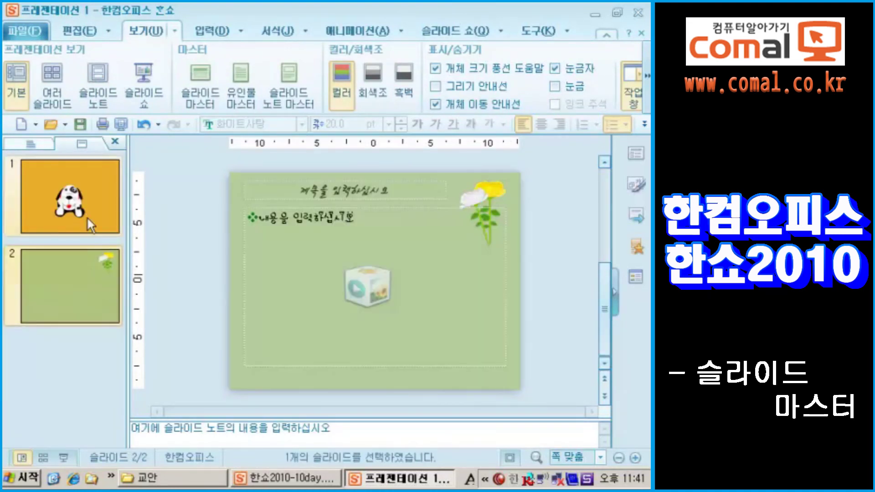
Step: Enter "슬라이드 마스터" as the title of the first slide
left_click(86, 199)
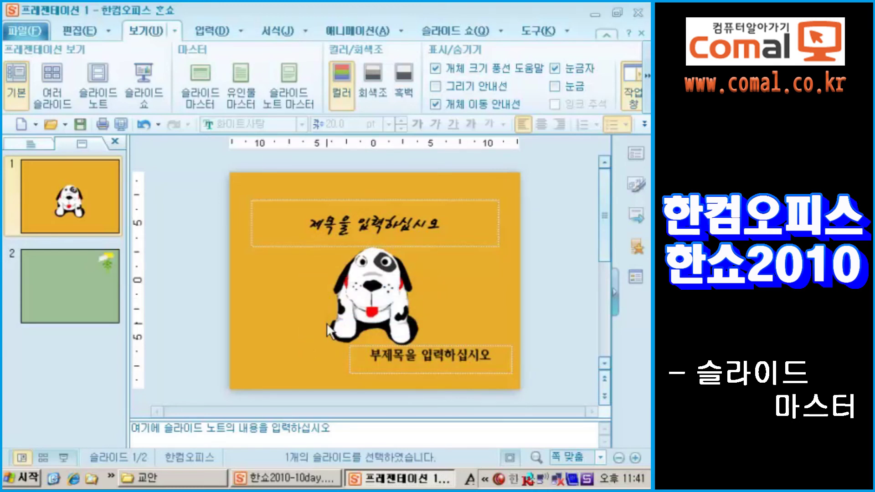
left_click(358, 228)
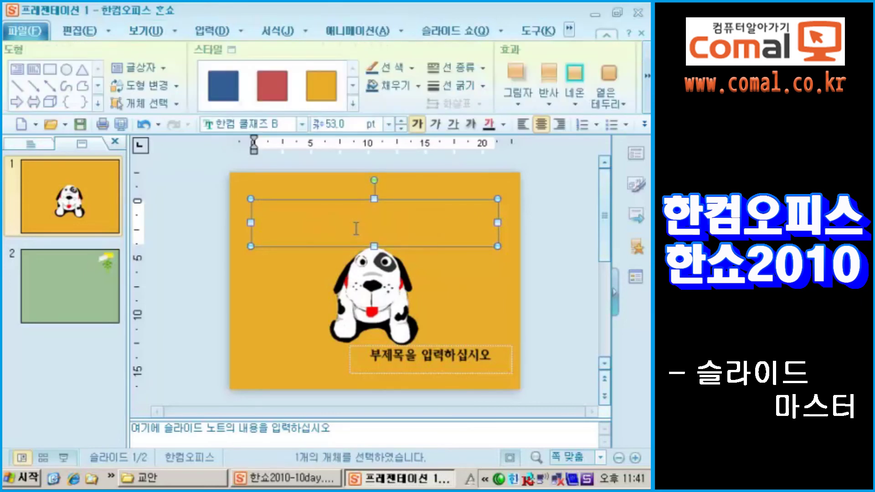
type("슬라이")
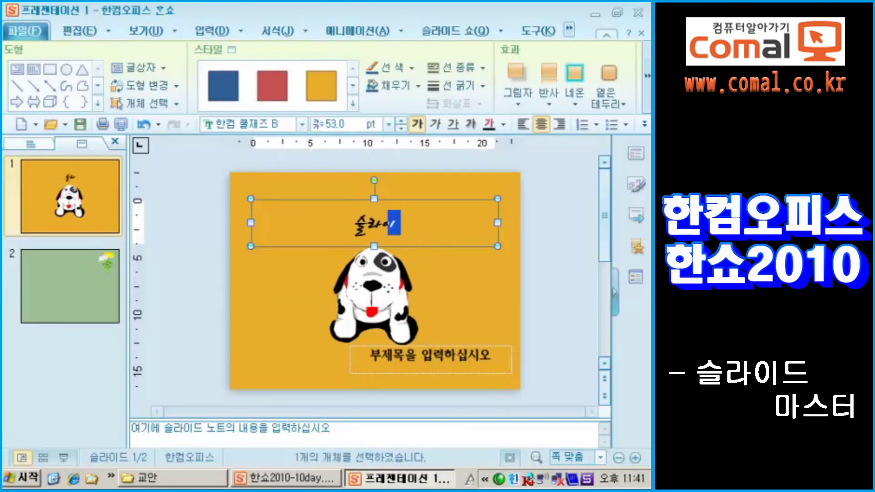
type("드 마스터")
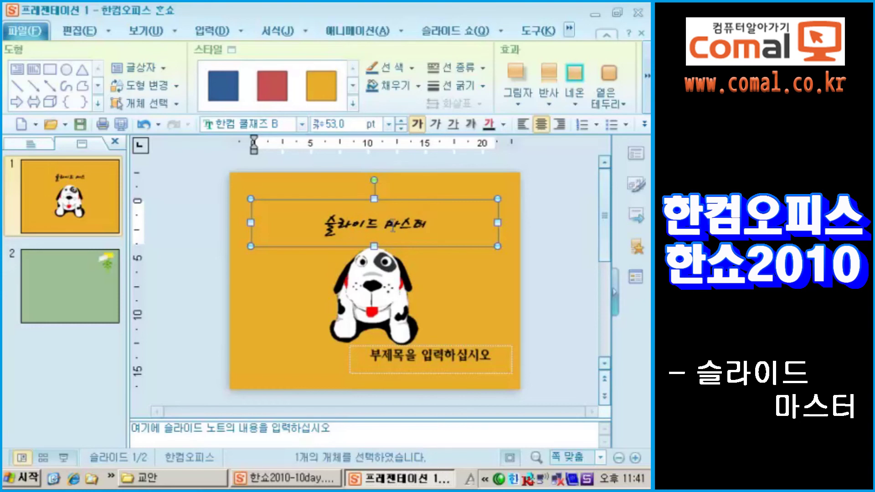
left_click(300, 302)
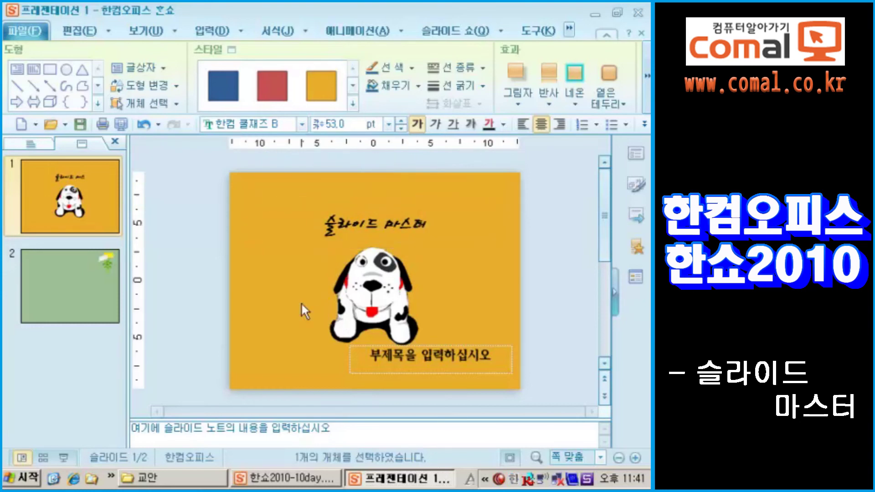
Step: Enter "슬라이드 마스터" as the title of the second slide
left_click(125, 290)
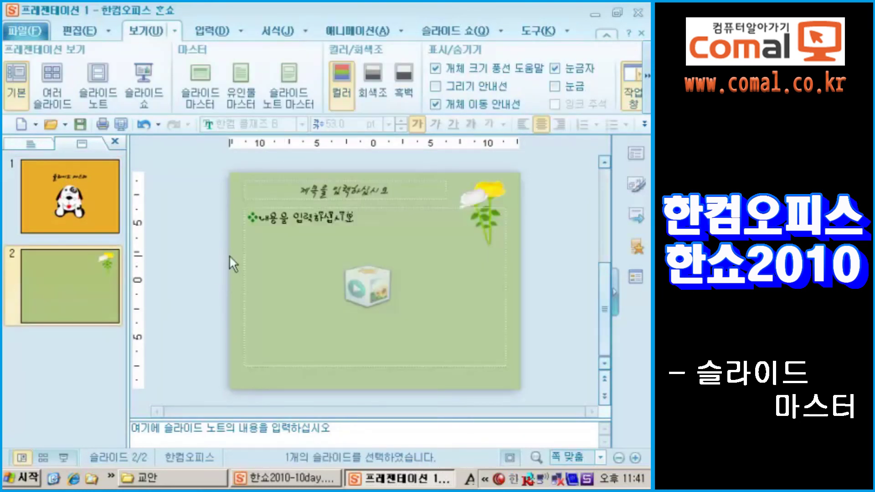
left_click(317, 191)
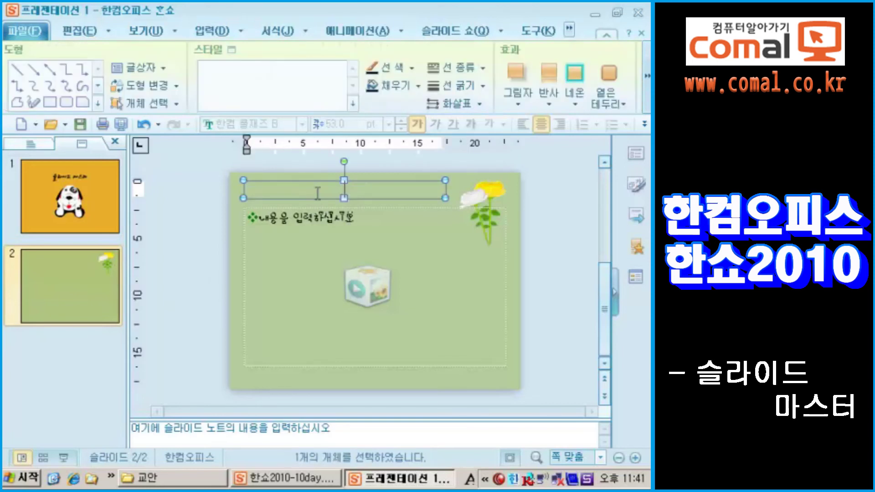
type("슬라이드 마")
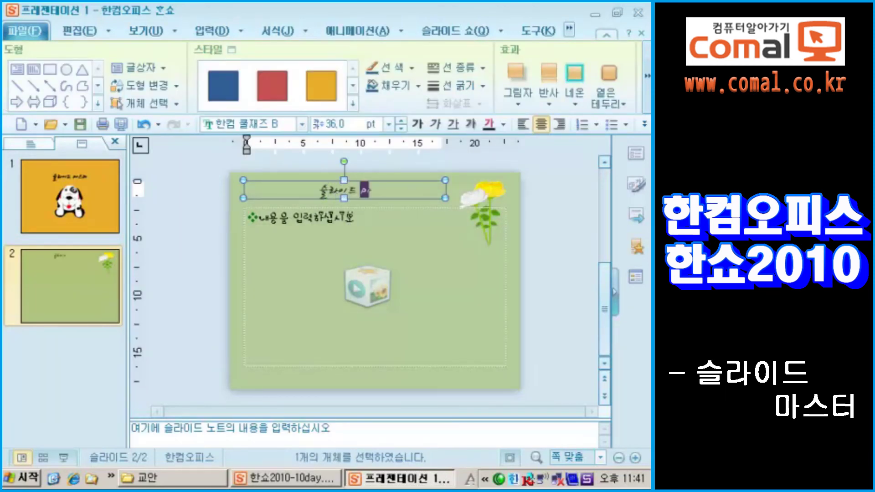
type("스터")
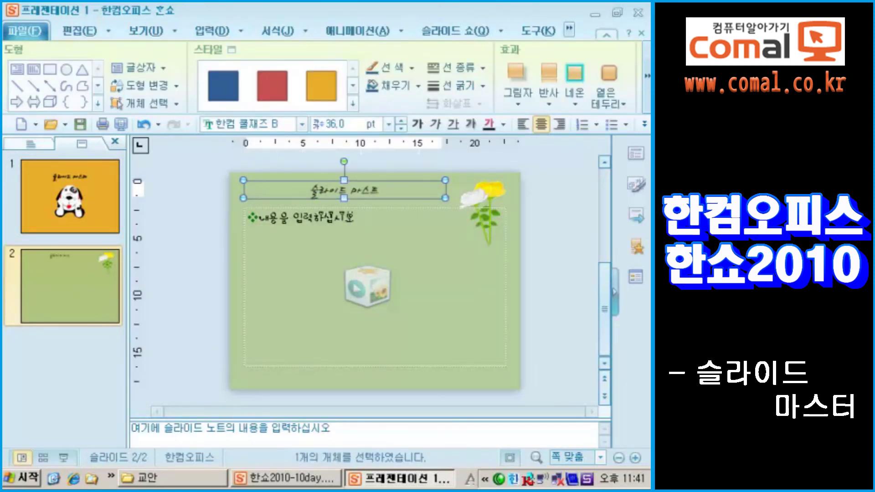
key("BackSpace")
left_click(485, 189)
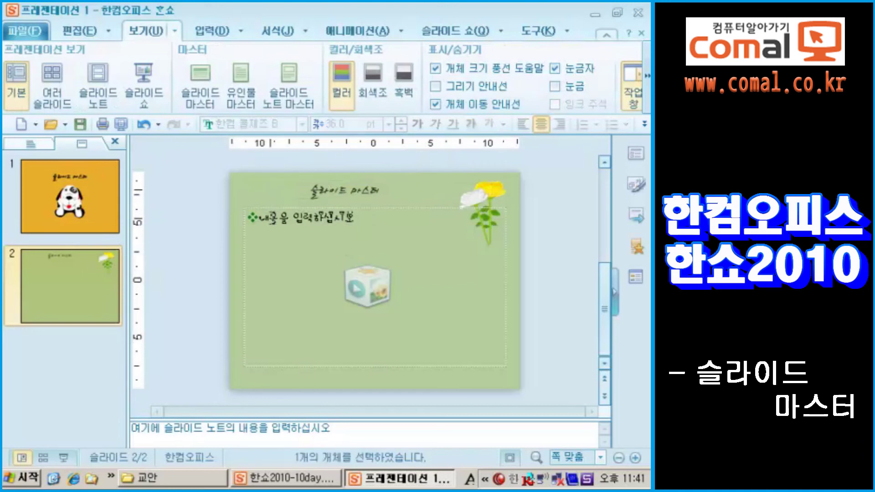
Step: Enter the first-level bullet items "글머리 적용" and "번호 매기기" in the second slide's content box
left_click(340, 217)
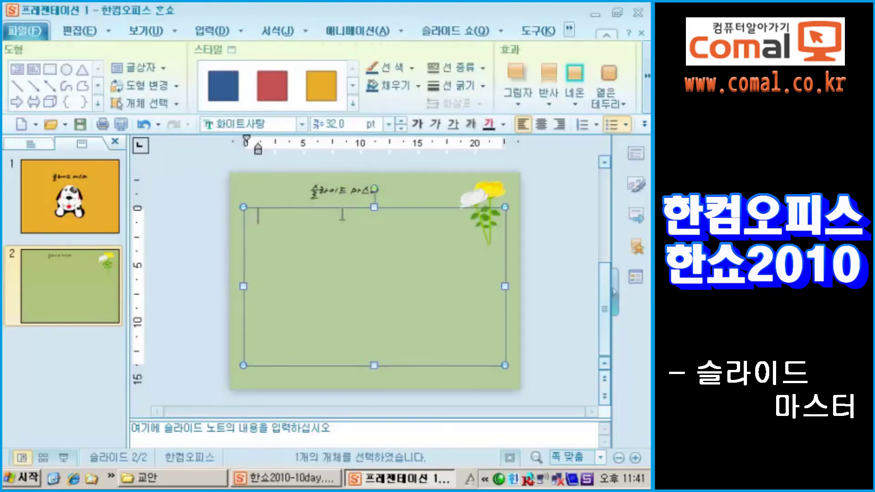
type("글머리 적")
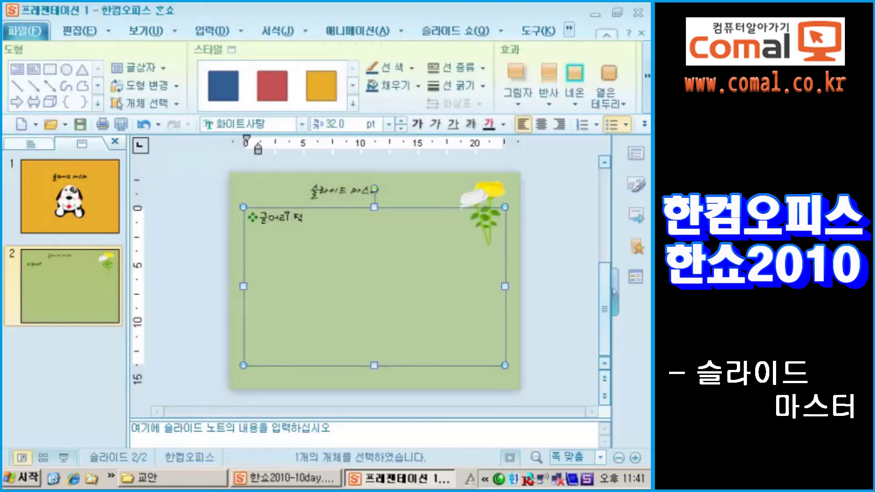
type("용")
key("Return")
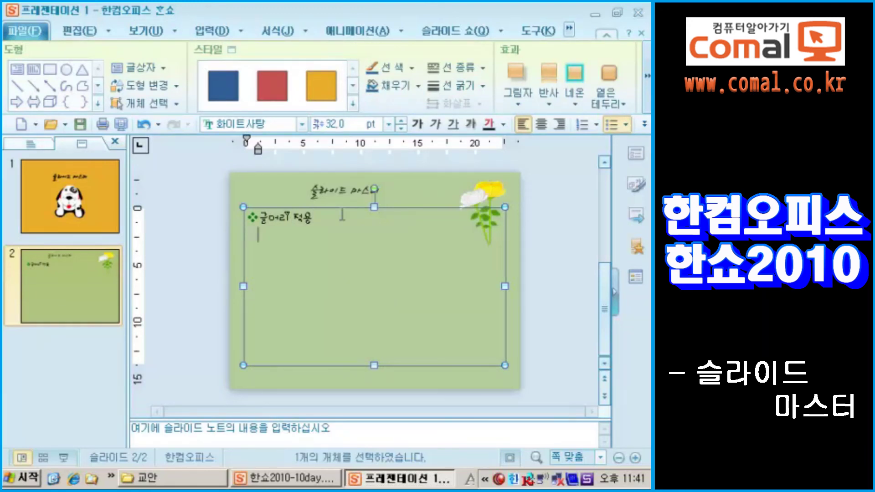
type("번호")
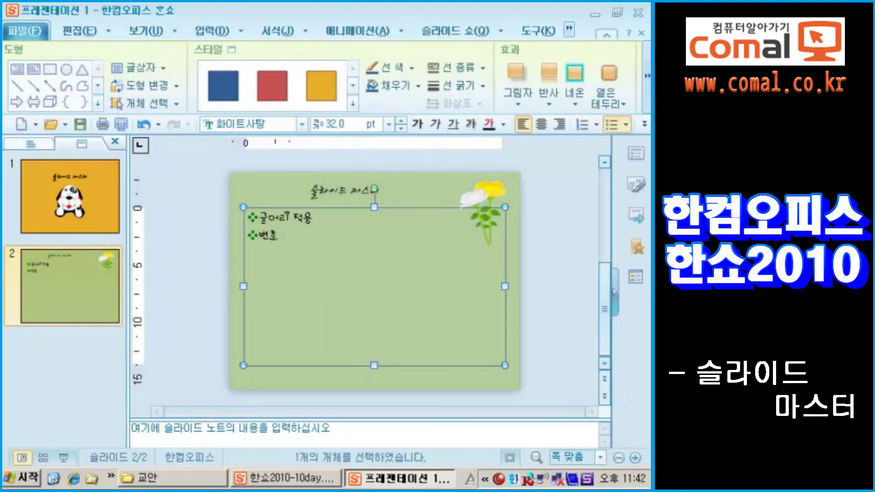
type(" 매기기")
key("Return")
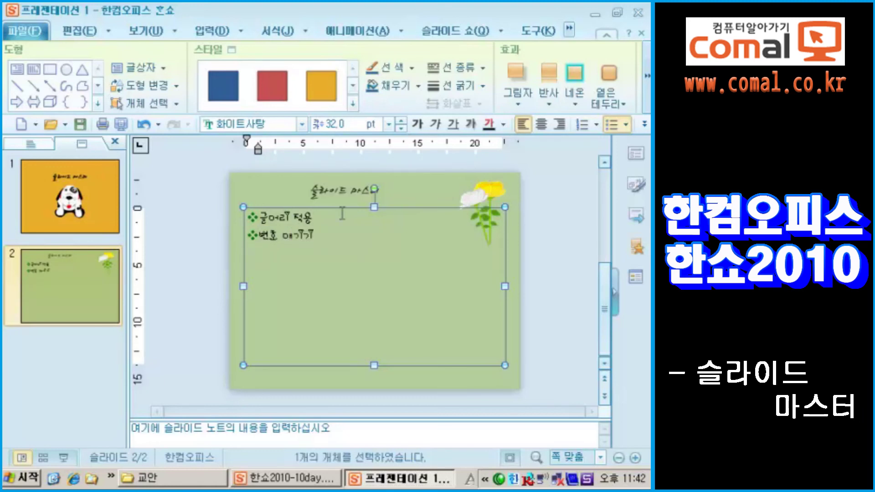
Step: Enter the second-level numbered items "본호" and "번호" beneath "번호 매기기" in the second slide's content box
key("Tab")
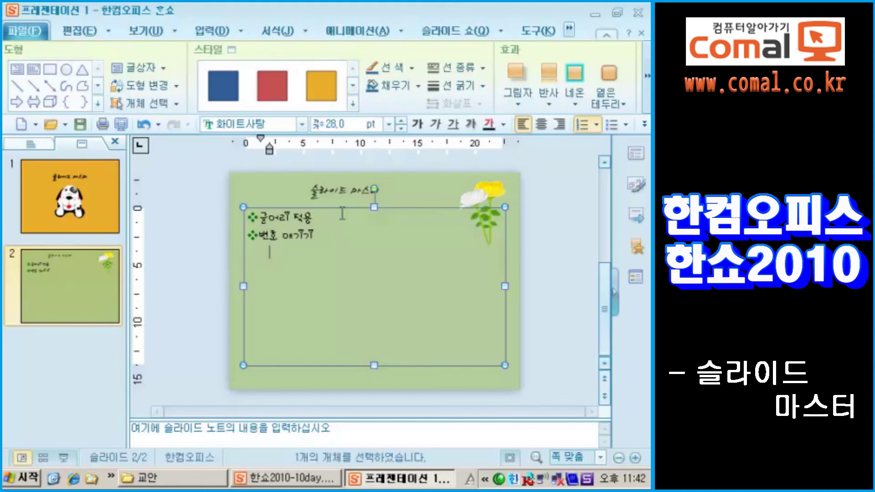
type("봄")
type("호")
type("본")
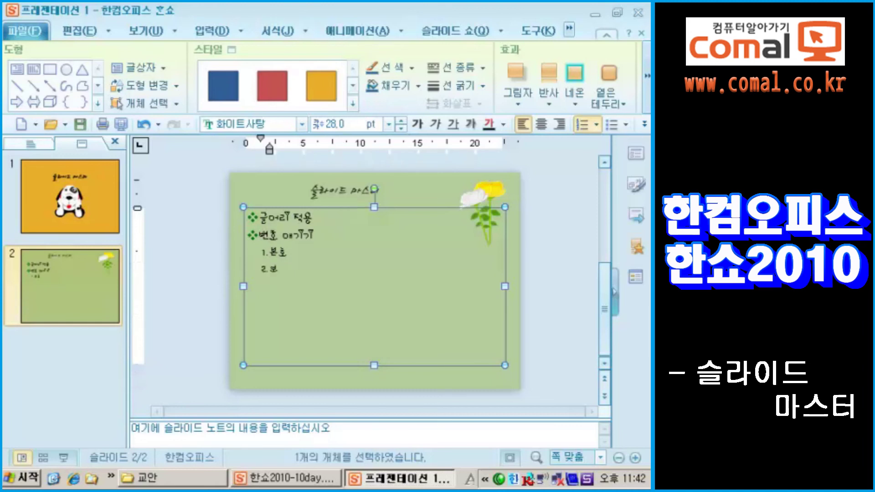
key("BackSpace")
key("BackSpace")
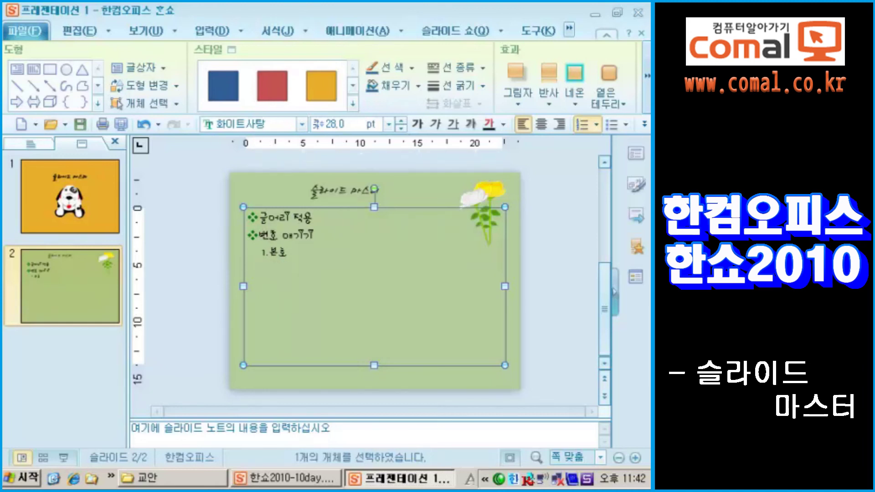
type("버")
type(" 호")
key("Return")
Step: Enter the third-level circled-number items "두번째 번호" and "동그라미 번호" beneath the second-level item "번호"
key("Tab")
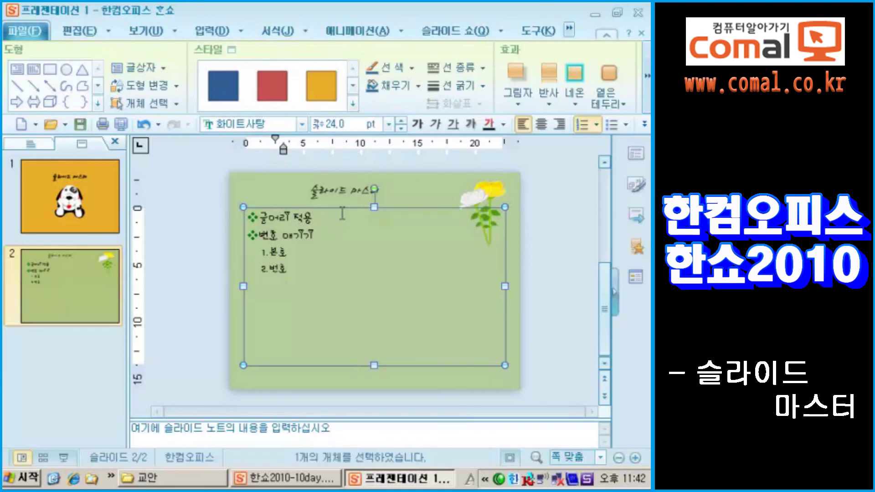
type("두ㅂ")
type("번째")
type(" 번호")
key("Return")
type("디")
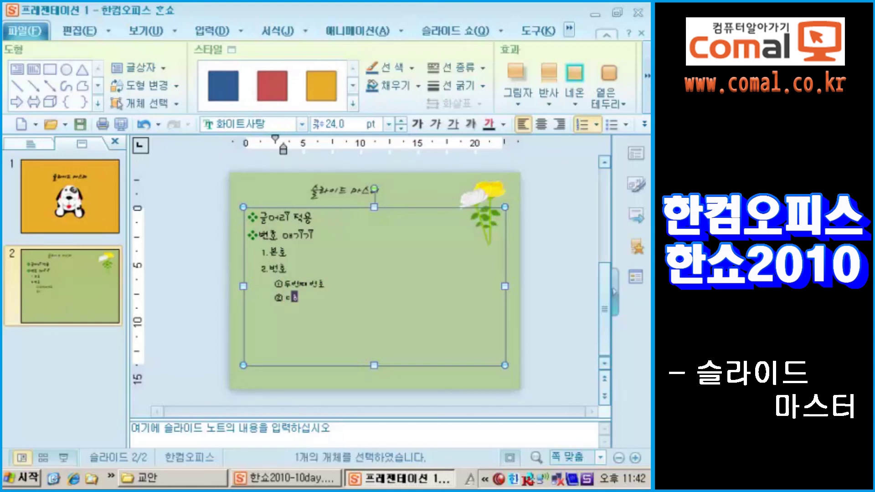
key("BackSpace")
type("동그라미 번호")
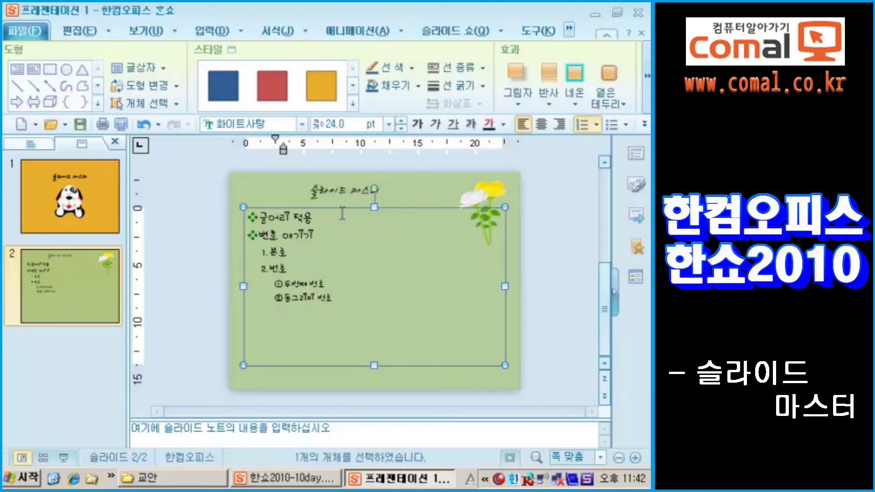
Step: Enter two fourth-level items beneath "동그라미 번호", a short word and a run of filler consonants, and finish editing the content box
key("Return")
key("Tab")
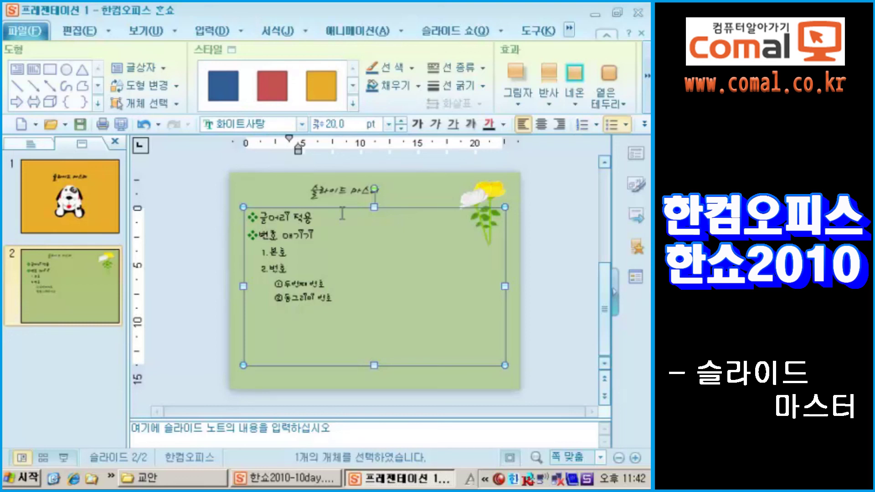
type("ㄱ글머리 추가")
key("BackSpace")
key("BackSpace")
key("BackSpace")
key("BackSpace")
key("Return")
type("번호 없음")
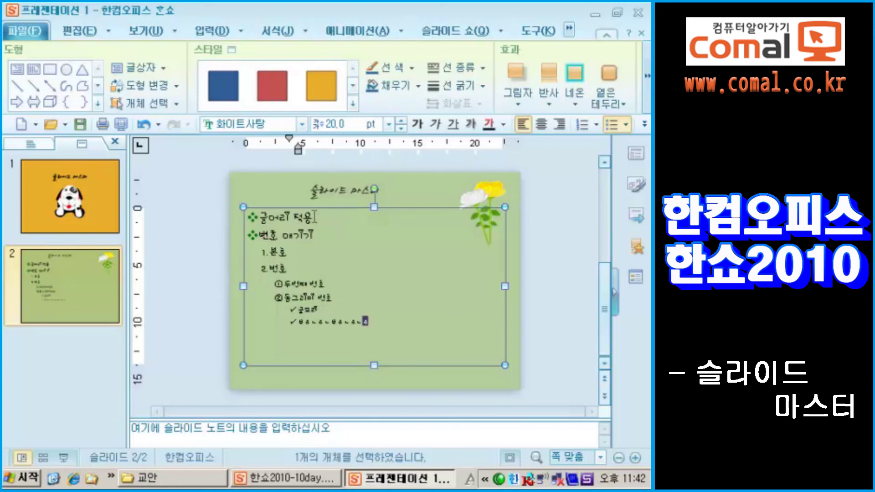
left_click(515, 261)
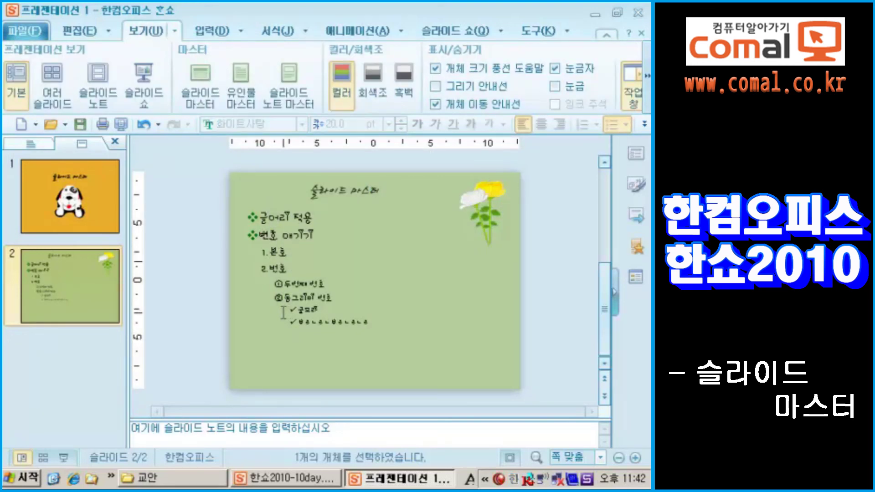
Step: Add a new title-and-content slide after the second slide
left_click(96, 304)
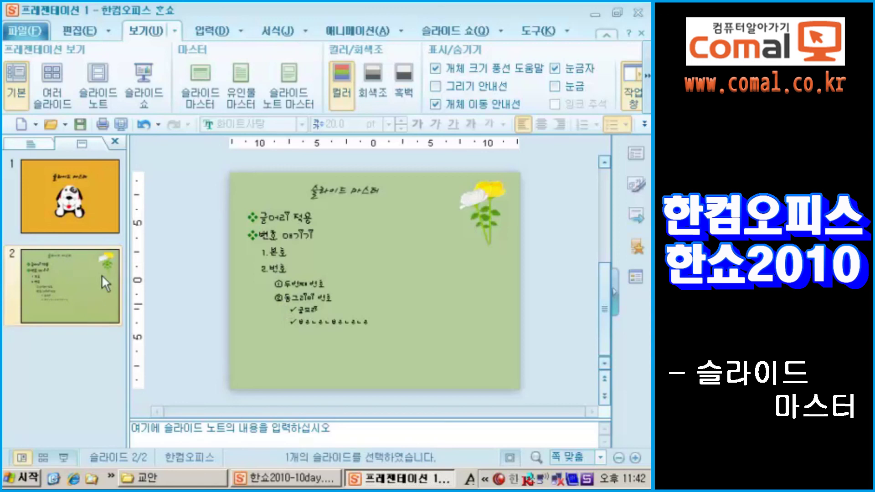
key("Return")
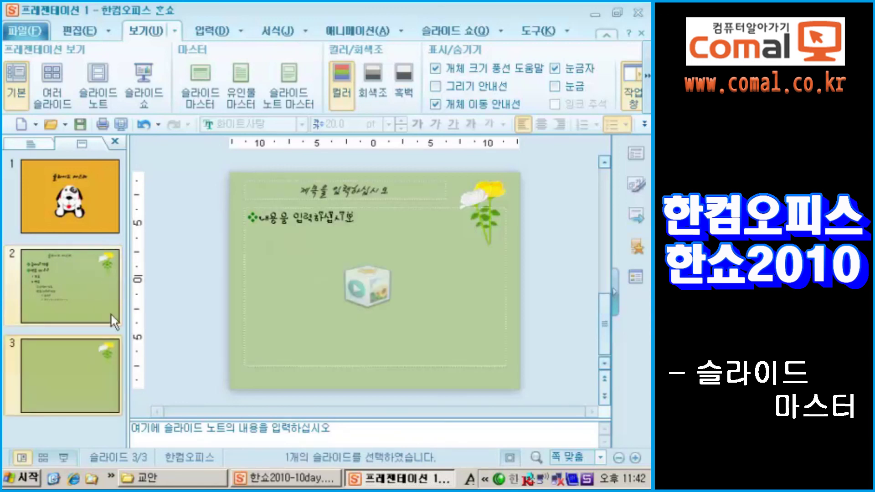